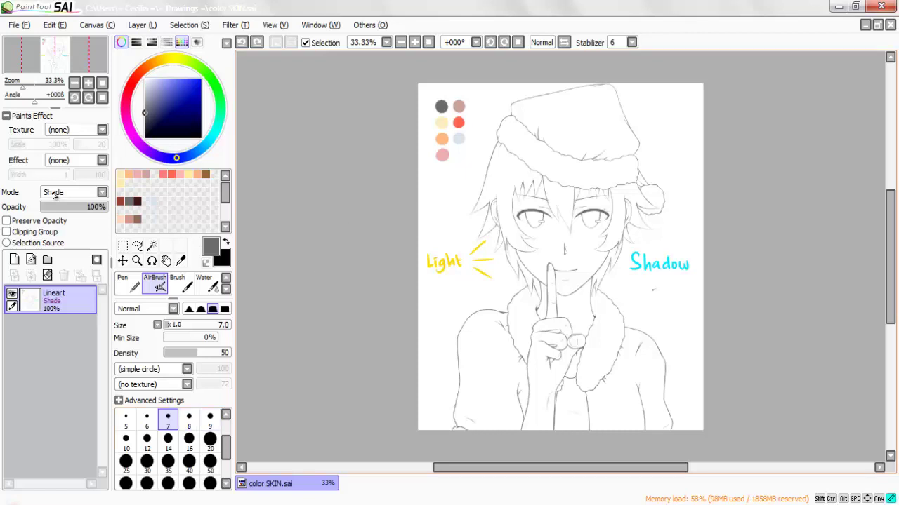
# Draw a test circle below the Shadow label on Lineart and fill it with blue on a new layer underneath
pyautogui.moveTo(655, 289)
pyautogui.mouseDown()
pyautogui.moveTo(669, 314)
pyautogui.moveTo(664, 287)
pyautogui.mouseUp()
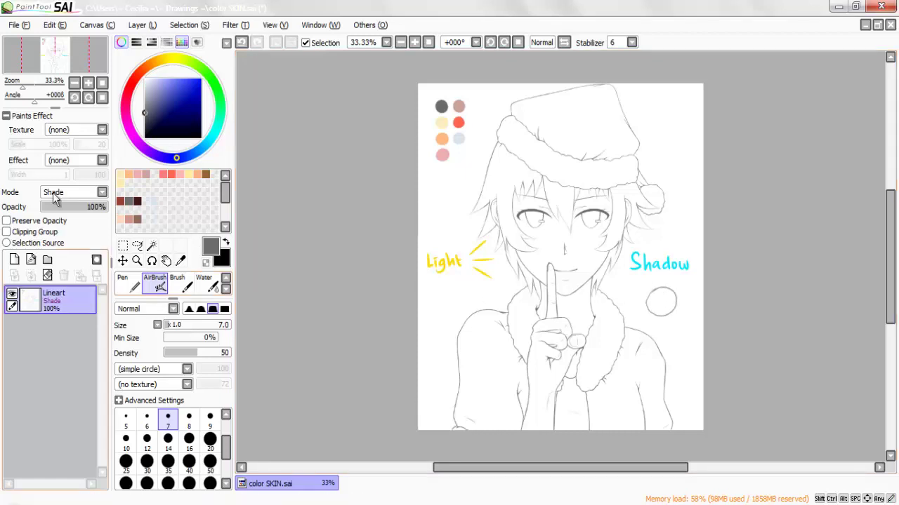
pyautogui.click(14, 259)
pyautogui.click(129, 283)
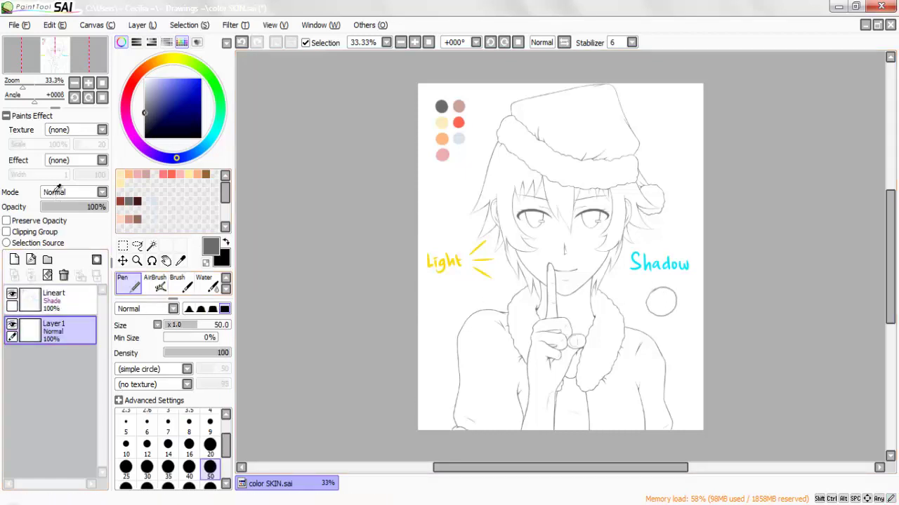
pyautogui.moveTo(176, 86); pyautogui.dragTo(201, 79)
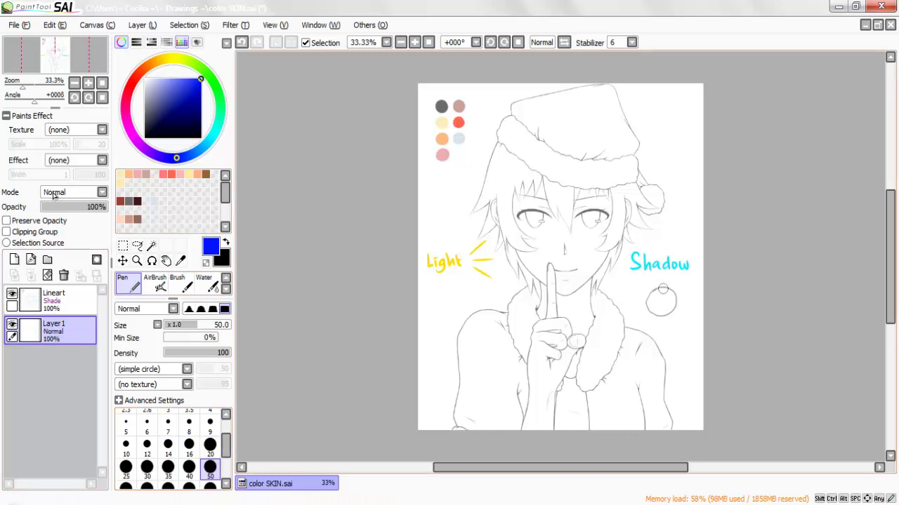
pyautogui.moveTo(653, 300)
pyautogui.mouseDown()
pyautogui.moveTo(667, 311)
pyautogui.moveTo(658, 301)
pyautogui.moveTo(670, 303)
pyautogui.moveTo(666, 295)
pyautogui.mouseUp()
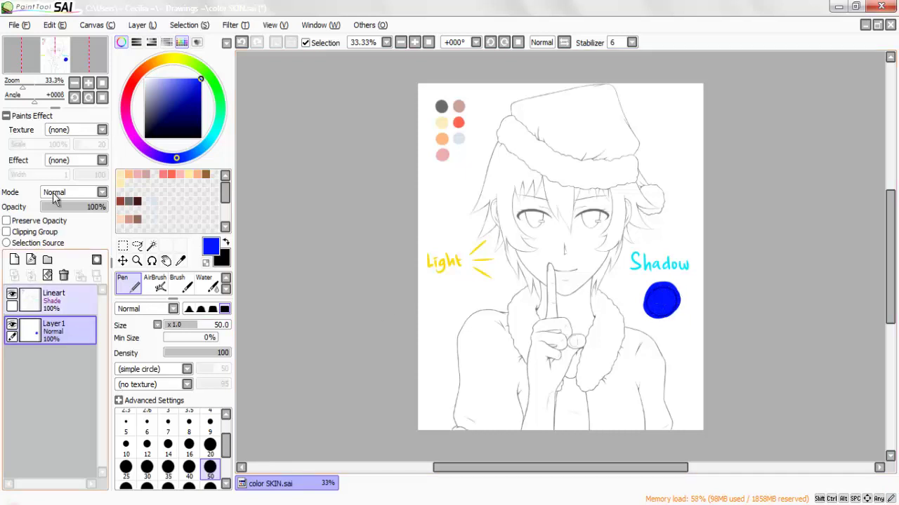
# Delete the blue test layer and erase the test circle from the Lineart layer
pyautogui.press('Delete')
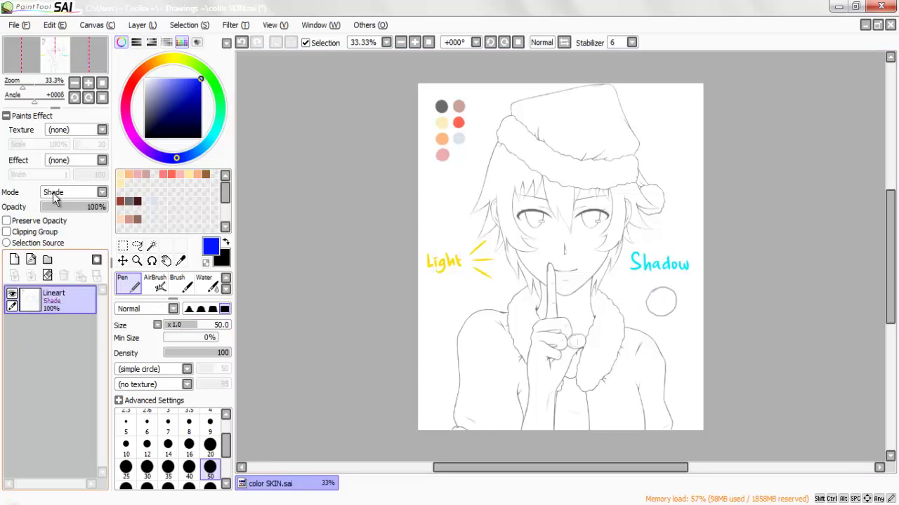
pyautogui.press('e')
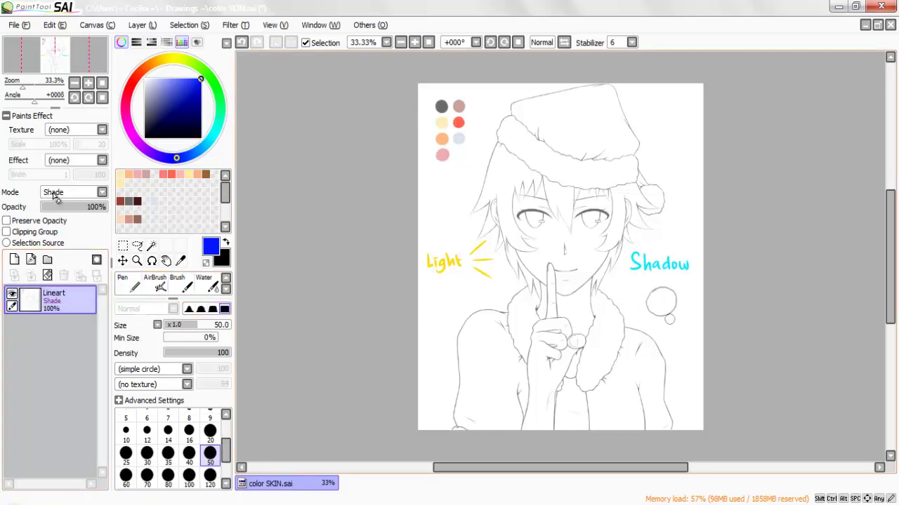
pyautogui.moveTo(648, 297)
pyautogui.mouseDown()
pyautogui.moveTo(665, 307)
pyautogui.moveTo(669, 295)
pyautogui.mouseUp()
pyautogui.press('n')
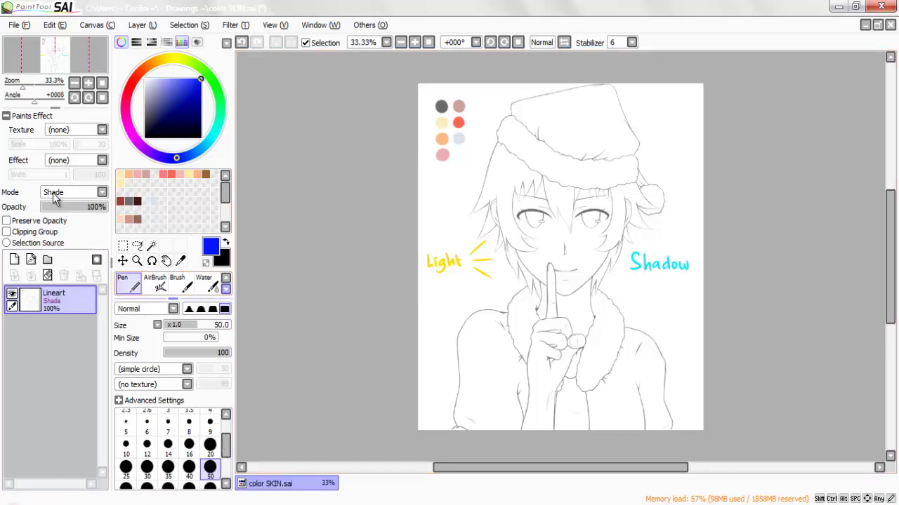
# Create a new layer named Base Color and place it below the Lineart layer
pyautogui.click(14, 259)
pyautogui.doubleClick(68, 301)
pyautogui.write('Base Color')
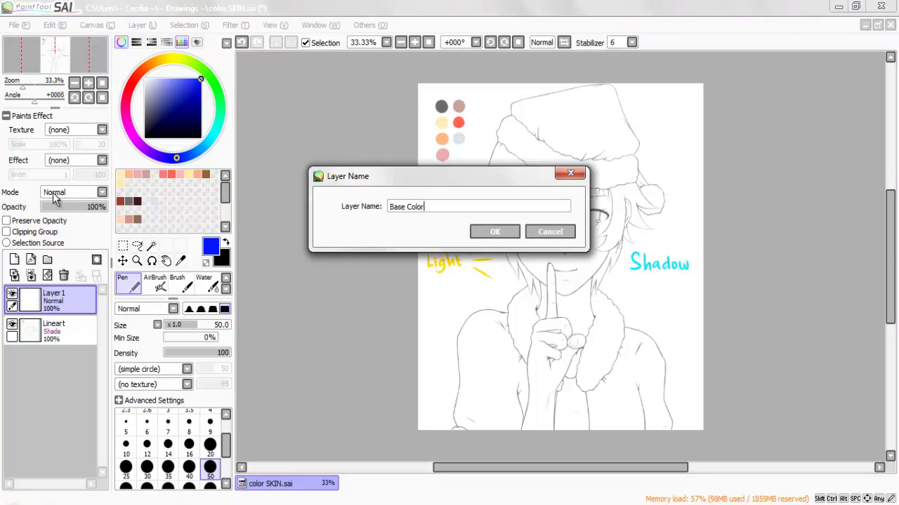
pyautogui.press('Return')
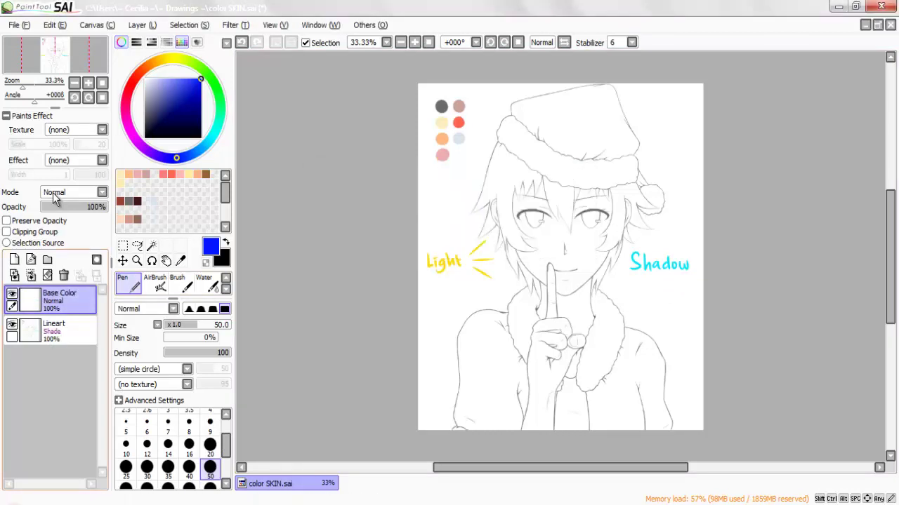
pyautogui.moveTo(69, 300); pyautogui.dragTo(69, 340)
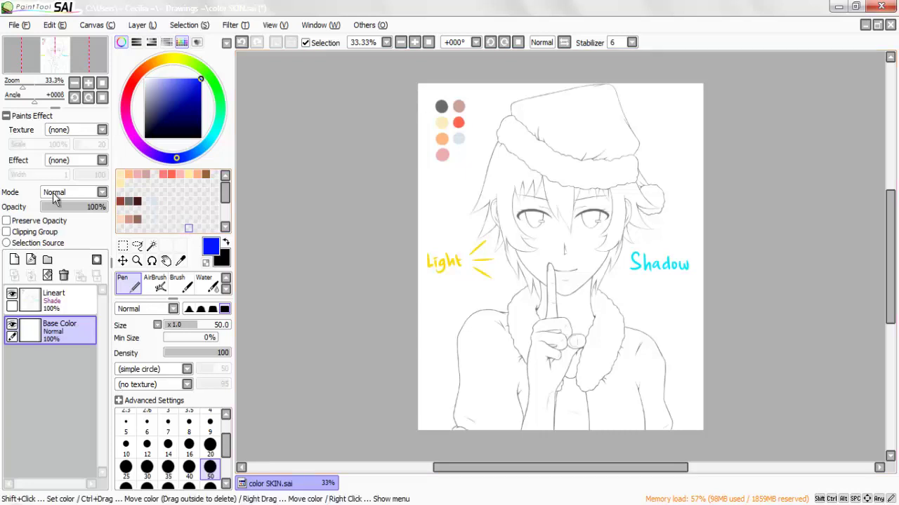
# Select the face and the forehead gaps between the hair strands with the Magic Wand on the Lineart layer
pyautogui.press('w')
pyautogui.press('pageup')
pyautogui.press('pageup')
pyautogui.press('pageup')
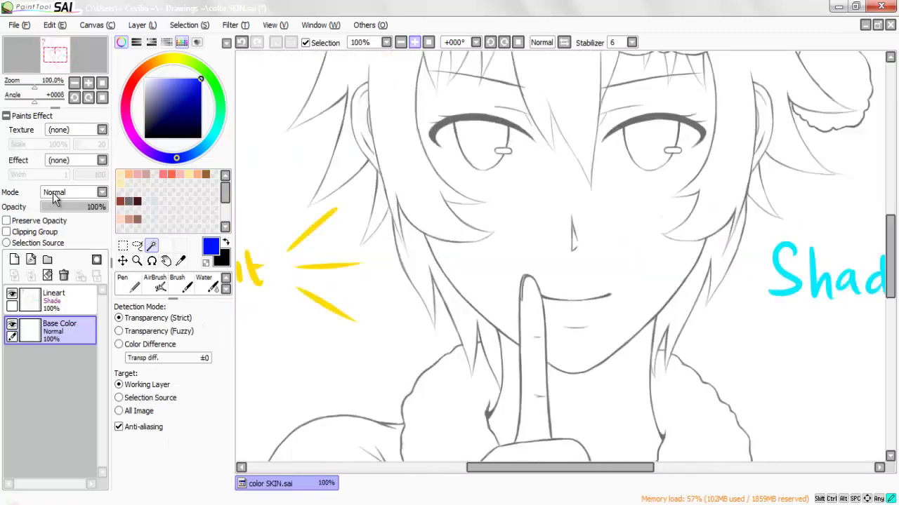
pyautogui.hotkey('ctrl', 'a')
pyautogui.hotkey('ctrl', 'z')
pyautogui.click(562, 204)
pyautogui.scroll(6, 561, 256)
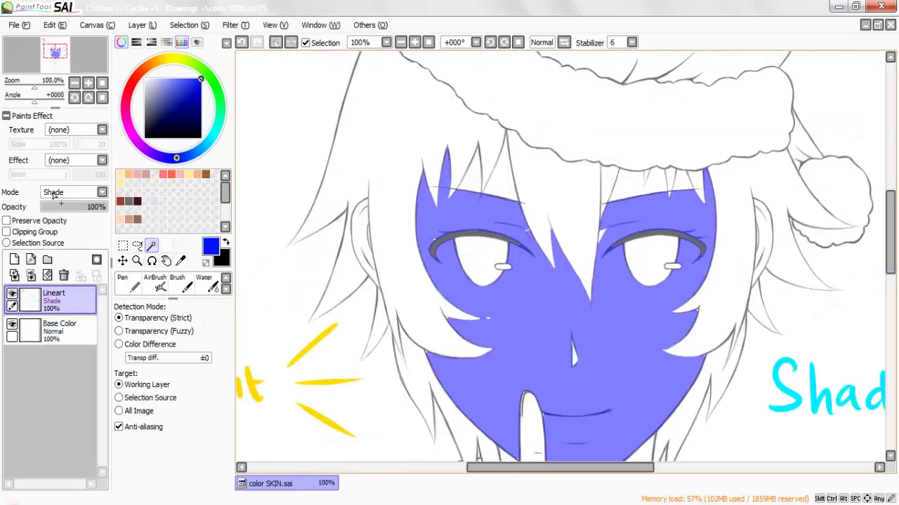
pyautogui.click(488, 172)
pyautogui.click(635, 189)
pyautogui.click(601, 234)
# Add both ears, the nose, the neck and the raised finger to the selection
pyautogui.scroll(-7, 560, 256)
pyautogui.click(361, 109)
pyautogui.click(762, 105)
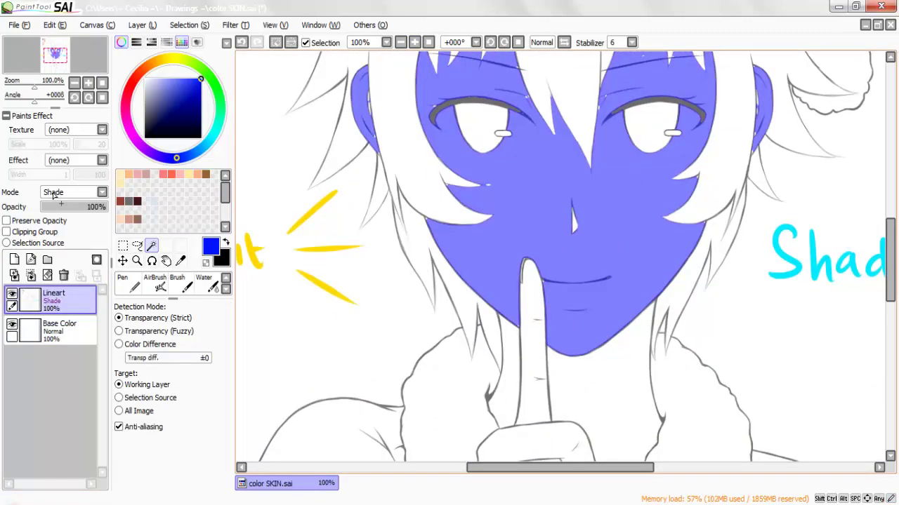
pyautogui.click(575, 225)
pyautogui.click(600, 393)
pyautogui.click(534, 344)
# Add the remaining neck area, the hand and the forearm to the selection
pyautogui.scroll(-7, 560, 256)
pyautogui.click(516, 337)
pyautogui.click(554, 227)
pyautogui.click(607, 257)
pyautogui.scroll(-3, 560, 256)
pyautogui.scroll(-1, 172, 284)
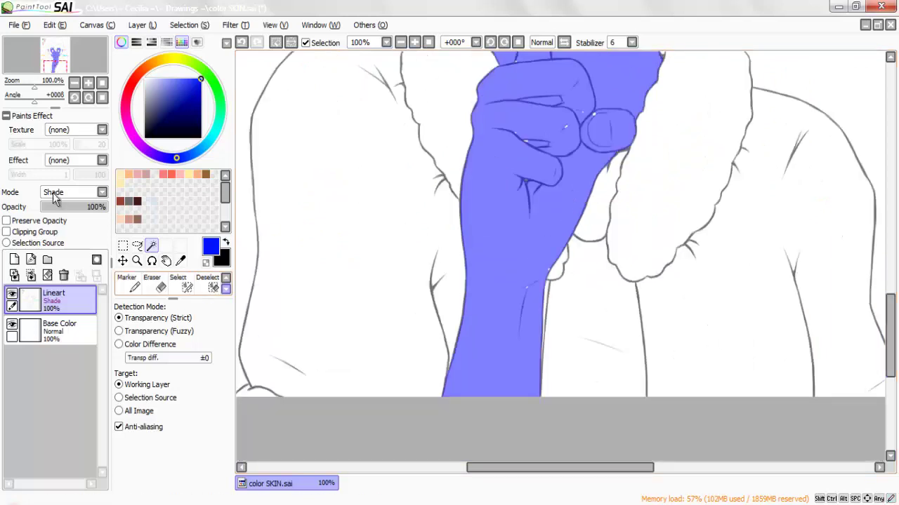
# Add the unselected specks around the fingers, thumb and wrist to the selection
pyautogui.click(183, 284)
pyautogui.click(527, 288)
pyautogui.click(514, 133)
pyautogui.click(587, 119)
pyautogui.click(151, 246)
pyautogui.press('s')
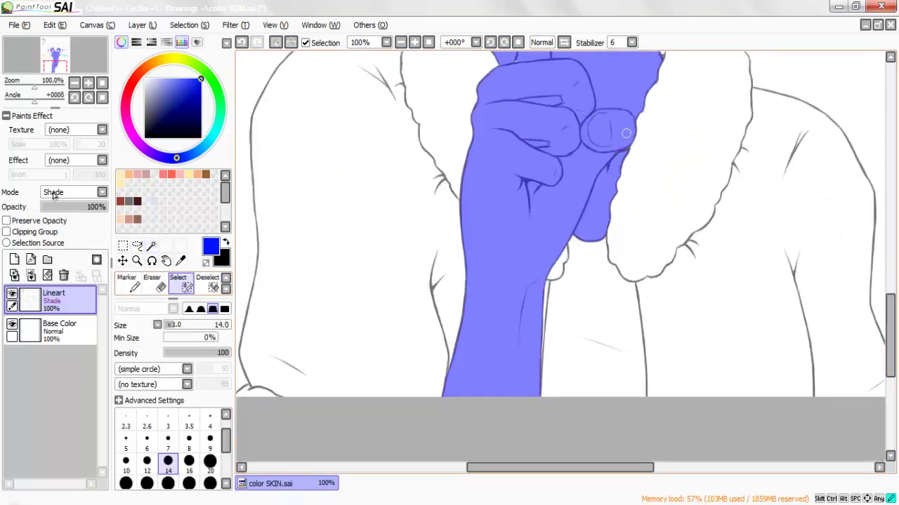
# Paint both eyes and the leftover gaps at the ear into the selection with the Select brush
pyautogui.scroll(5, 562, 253)
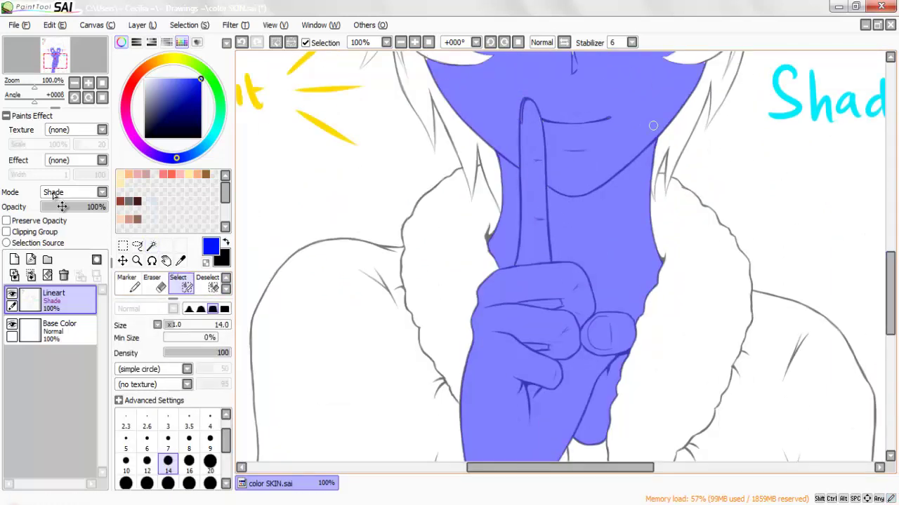
pyautogui.scroll(3, 536, 149)
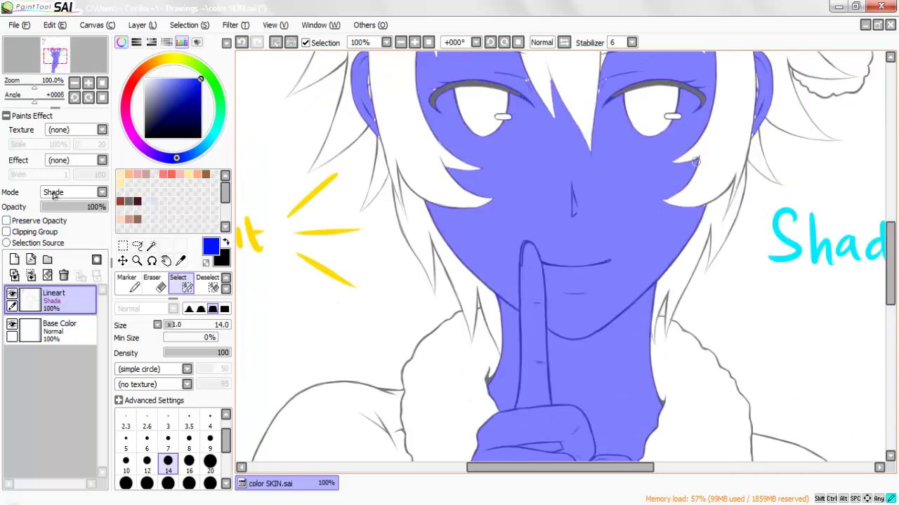
pyautogui.scroll(2, 756, 133)
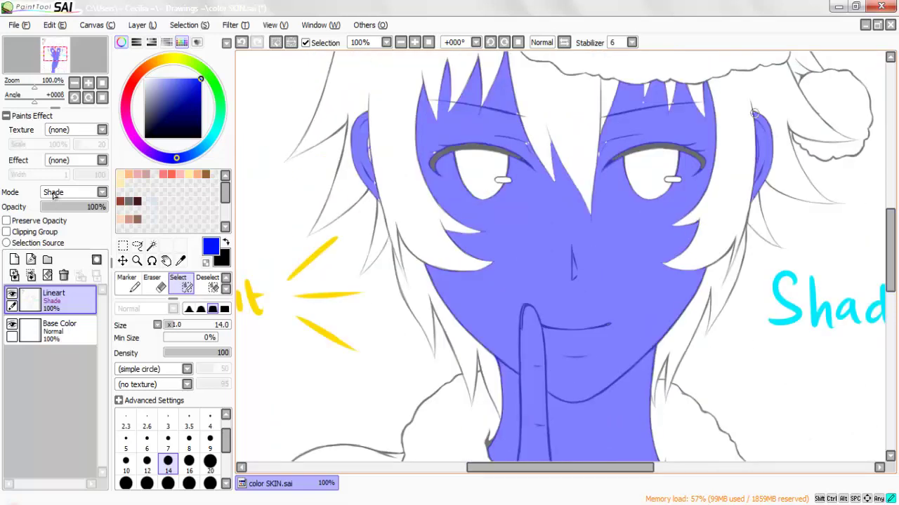
pyautogui.moveTo(603, 145)
pyautogui.mouseDown()
pyautogui.moveTo(667, 175)
pyautogui.moveTo(702, 161)
pyautogui.mouseUp()
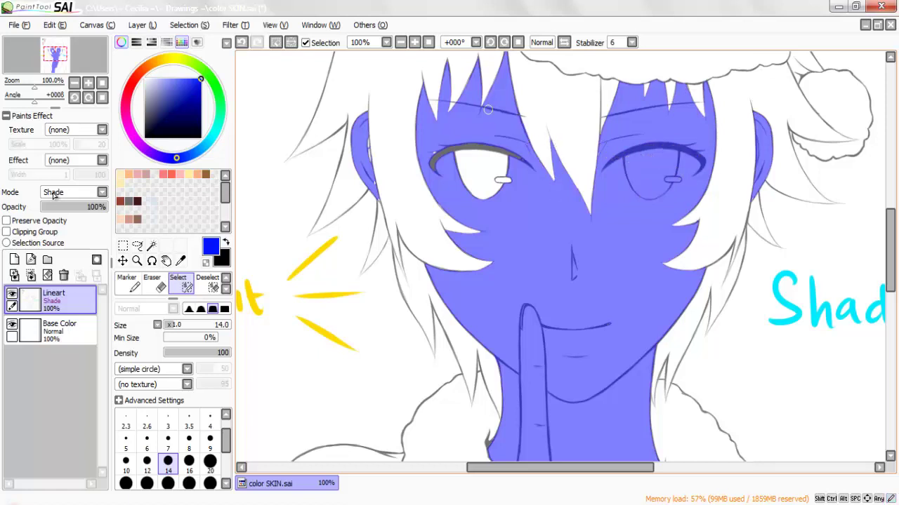
pyautogui.moveTo(435, 156)
pyautogui.mouseDown()
pyautogui.moveTo(488, 153)
pyautogui.moveTo(459, 163)
pyautogui.moveTo(498, 181)
pyautogui.mouseUp()
pyautogui.moveTo(368, 168); pyautogui.dragTo(365, 135)
# Fill the selected skin area on the Base Color layer with the pale yellow skin tone and clear the selection
pyautogui.click(401, 42)
pyautogui.moveTo(890, 251); pyautogui.dragTo(891, 268)
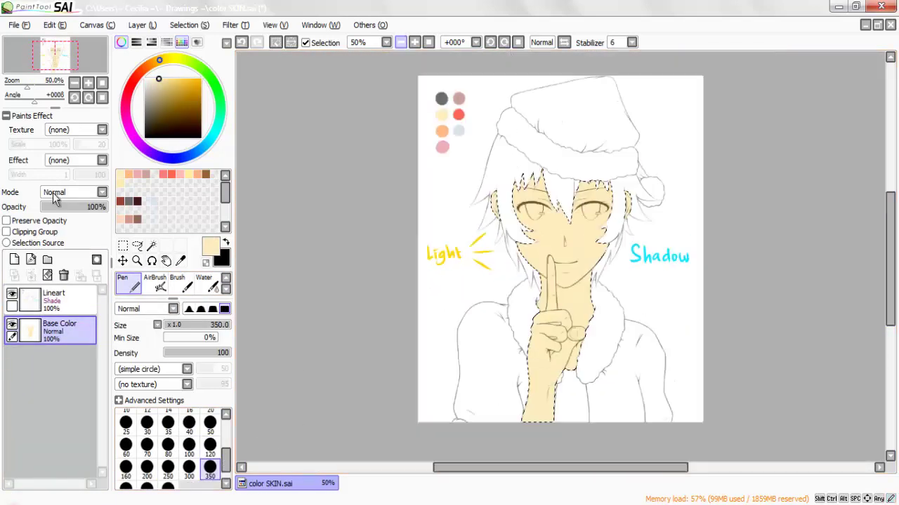
pyautogui.press('m')
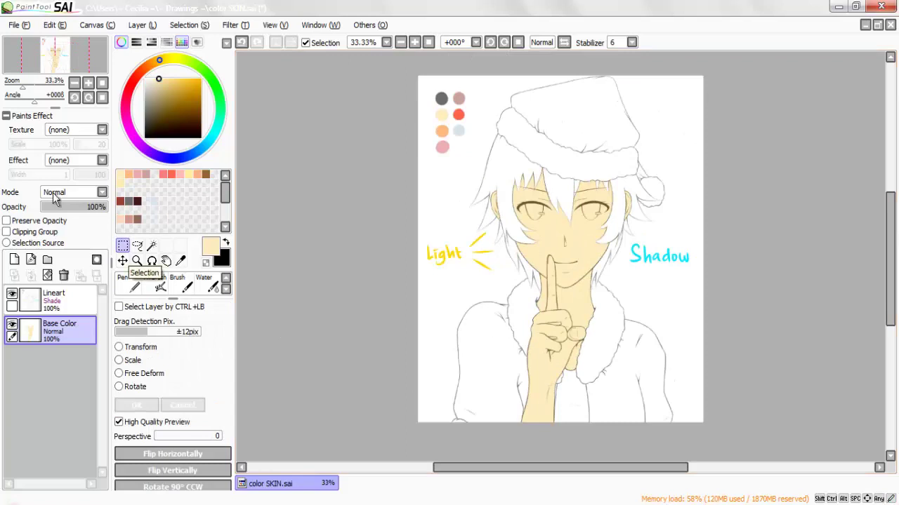
# Create a layer named Shading 1 above Base Color and clip it to that layer
pyautogui.click(14, 260)
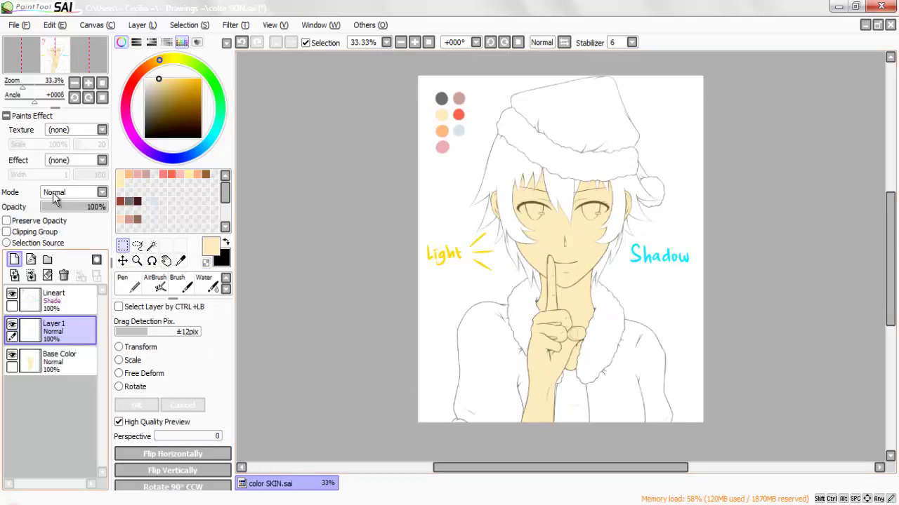
pyautogui.write('Shading 1')
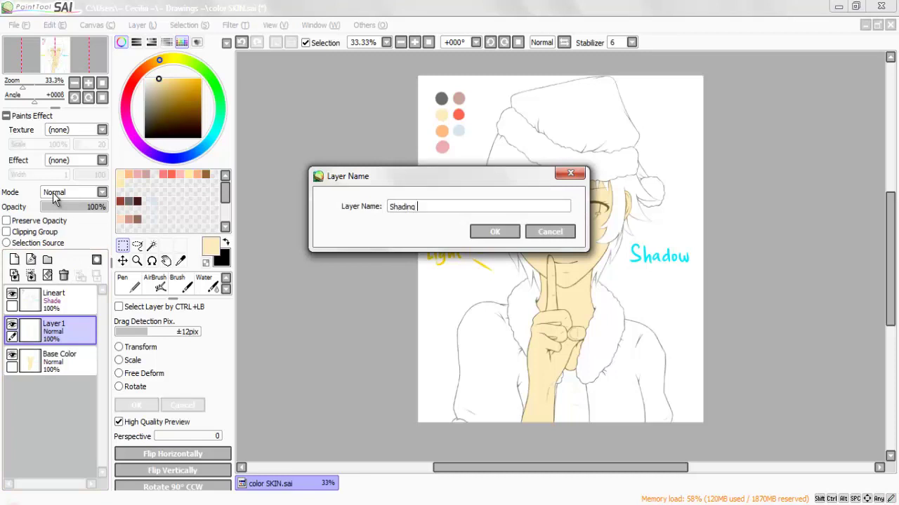
pyautogui.press('Return')
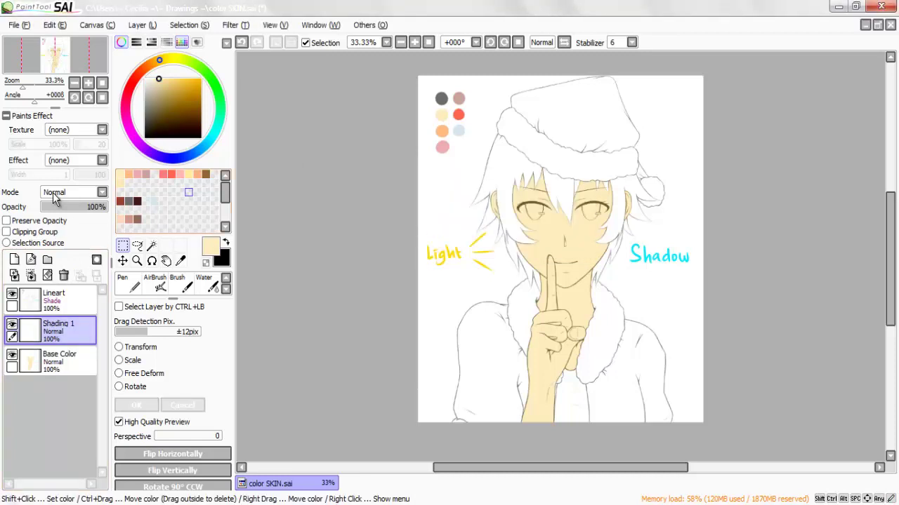
pyautogui.click(31, 232)
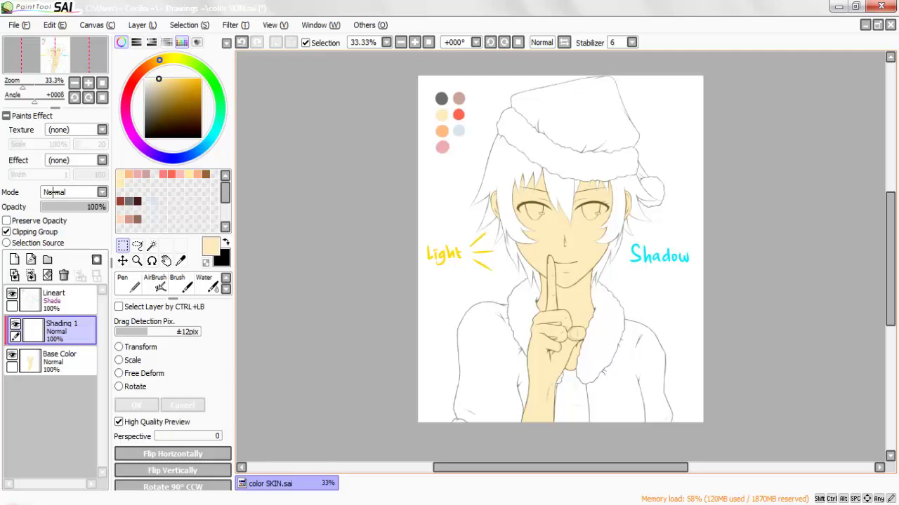
# Airbrush shading across the forehead under the bangs on Shading 1 using the orange palette swatch
pyautogui.click(154, 283)
pyautogui.rightClick(441, 131)
pyautogui.click(414, 42)
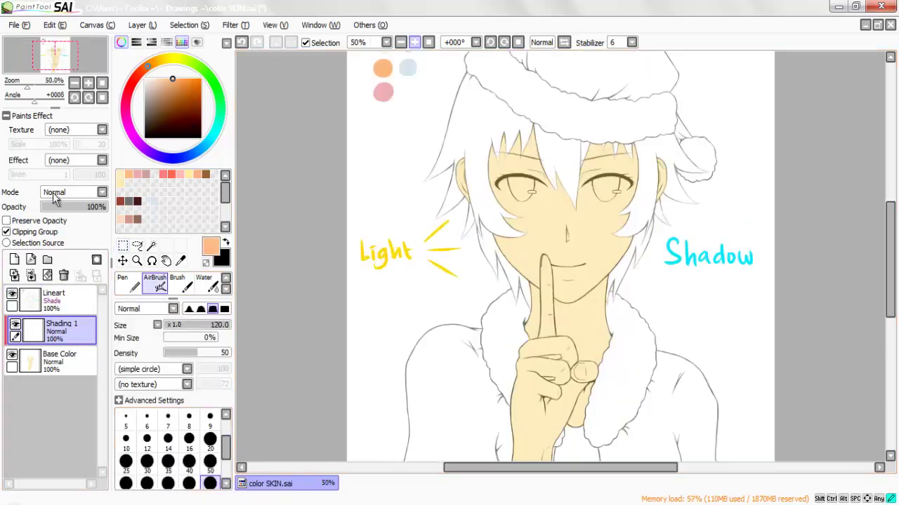
pyautogui.moveTo(500, 142); pyautogui.dragTo(530, 144)
pyautogui.moveTo(568, 136); pyautogui.dragTo(625, 140)
# Airbrush orange shading on the neck under the chin and erase the excess around the raised finger
pyautogui.click(229, 353)
pyautogui.moveTo(546, 298); pyautogui.dragTo(606, 286)
pyautogui.press('e')
pyautogui.moveTo(544, 275)
pyautogui.mouseDown()
pyautogui.moveTo(549, 303)
pyautogui.moveTo(577, 297)
pyautogui.mouseUp()
# Airbrush orange shading on the shadow-side cheek and on the forearm below the hand
pyautogui.press('v')
pyautogui.moveTo(890, 260); pyautogui.dragTo(890, 290)
pyautogui.moveTo(594, 153); pyautogui.dragTo(593, 171)
pyautogui.moveTo(890, 264); pyautogui.dragTo(890, 278)
pyautogui.moveTo(539, 299)
pyautogui.mouseDown()
pyautogui.moveTo(548, 295)
pyautogui.moveTo(521, 291)
pyautogui.moveTo(543, 261)
pyautogui.moveTo(544, 279)
pyautogui.mouseUp()
# Blend the shading on the forearm, neck, forehead and cheek with the Water tool, using size 120 for the cheek
pyautogui.press('c')
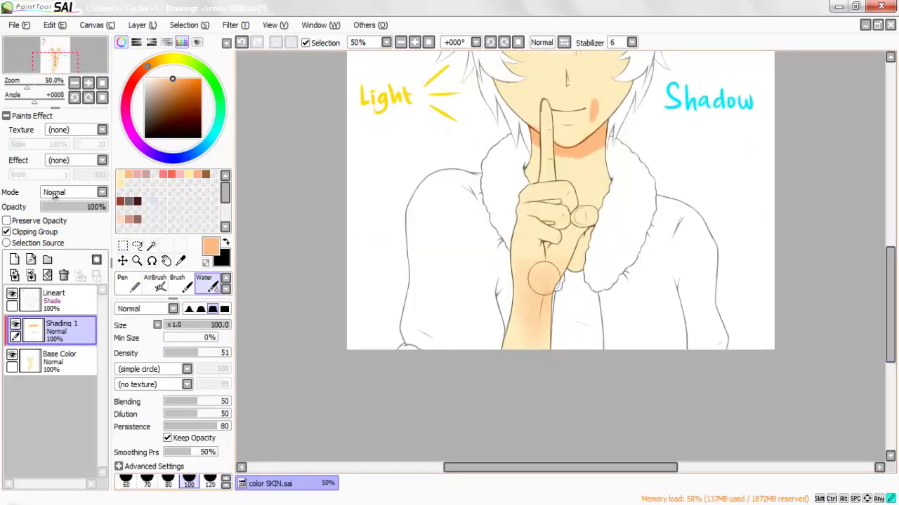
pyautogui.scroll(1, 543, 279)
pyautogui.scroll(2, 807, 253)
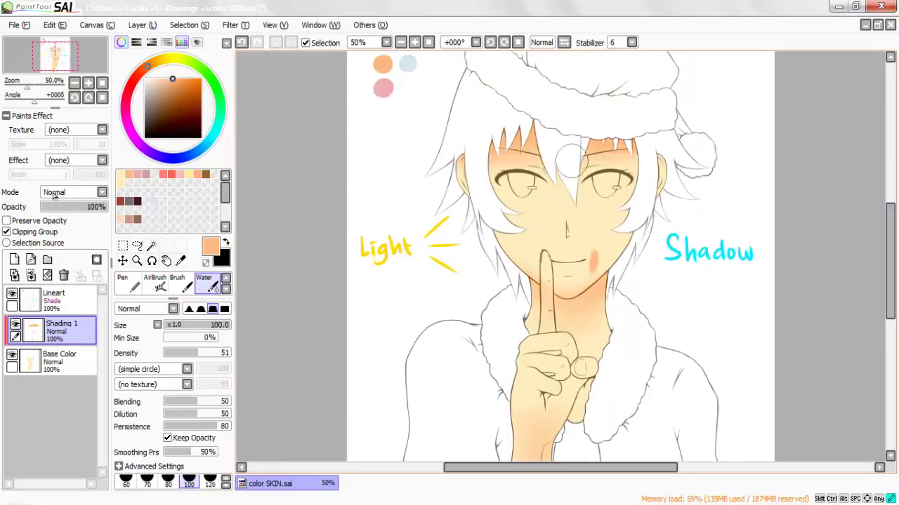
pyautogui.press(']')
pyautogui.moveTo(596, 248); pyautogui.dragTo(638, 239)
pyautogui.moveTo(581, 276); pyautogui.dragTo(597, 263)
pyautogui.hotkey('ctrl', 'z')
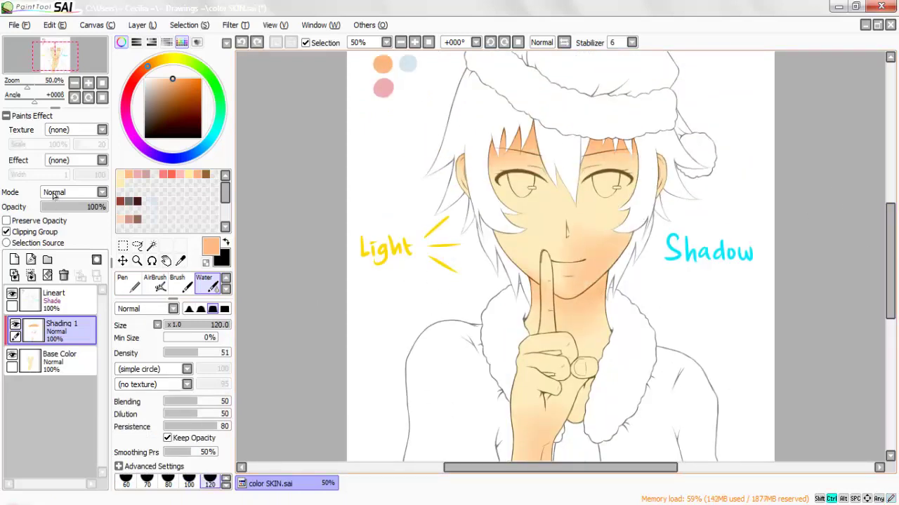
# Refine the face shading edge beside the nose and mouth with the size 30 Eraser and the size 50 Water tool
pyautogui.hotkey('ctrl', '+')
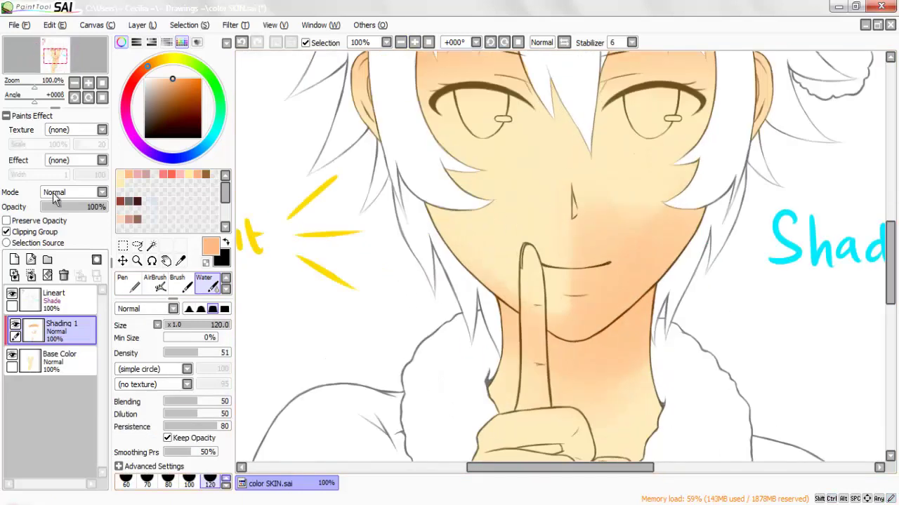
pyautogui.press('[')
pyautogui.press('[')
pyautogui.press('[')
pyautogui.press('[')
pyautogui.press('[')
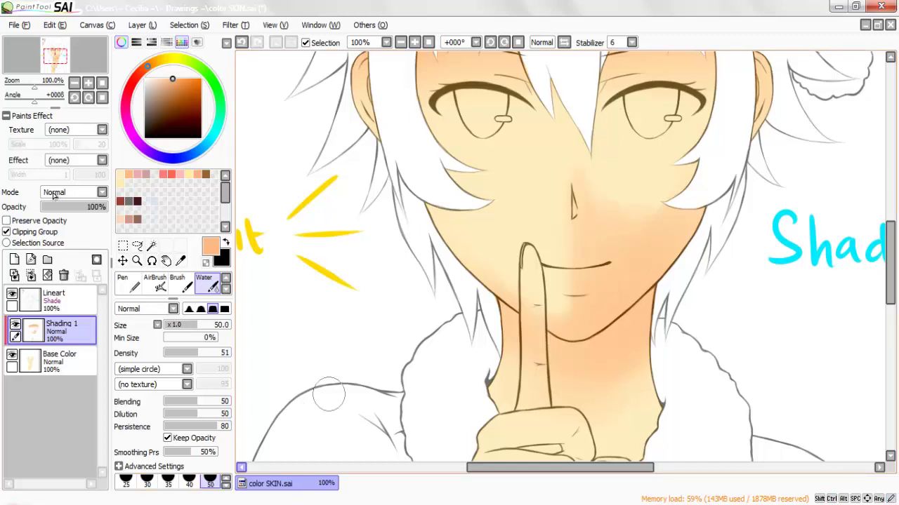
pyautogui.press('e')
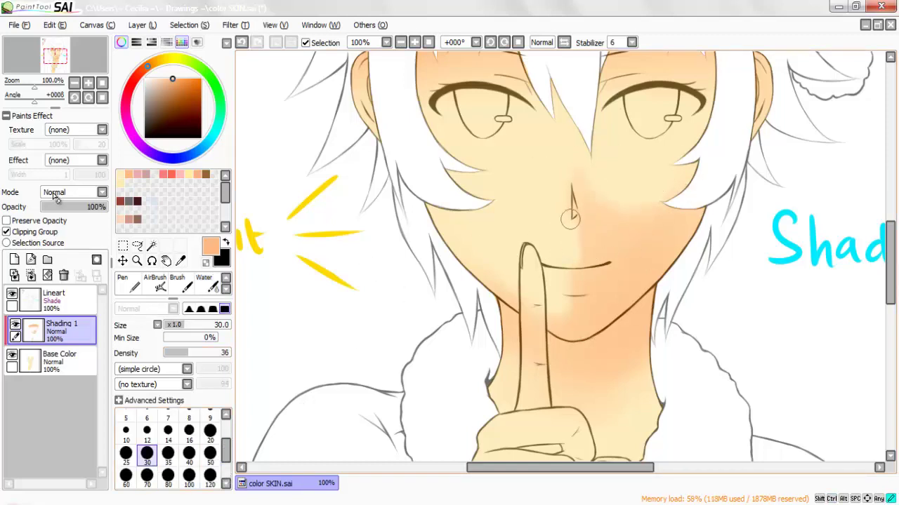
pyautogui.moveTo(570, 219)
pyautogui.mouseDown()
pyautogui.moveTo(572, 288)
pyautogui.moveTo(551, 289)
pyautogui.mouseUp()
pyautogui.press('c')
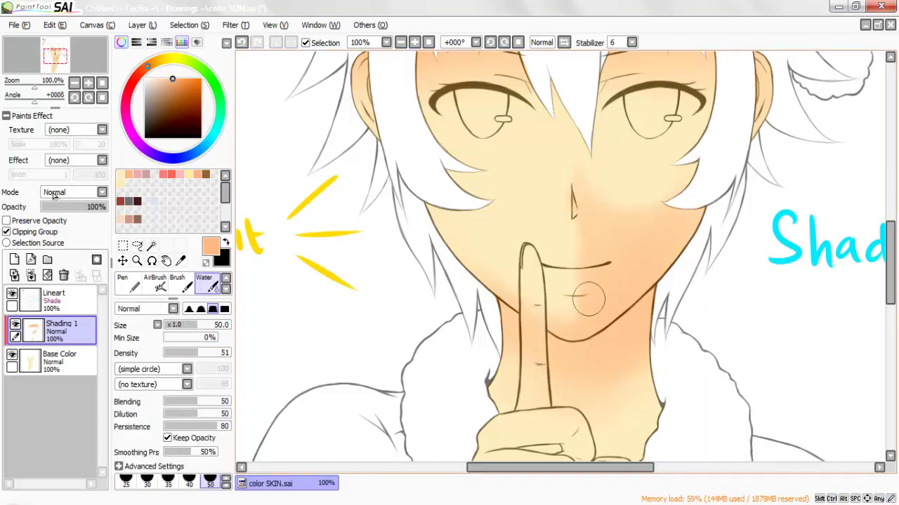
# Erase the shading spilling onto the raised finger and lower the Eraser density to 8
pyautogui.press('e')
pyautogui.moveTo(532, 318); pyautogui.dragTo(538, 363)
pyautogui.press('c')
pyautogui.click(401, 43)
pyautogui.click(401, 42)
pyautogui.press('e')
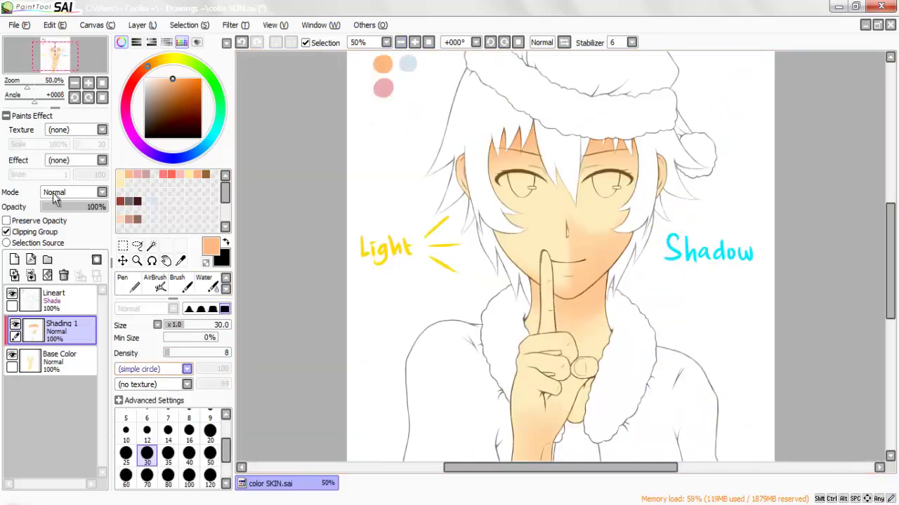
pyautogui.press('e')
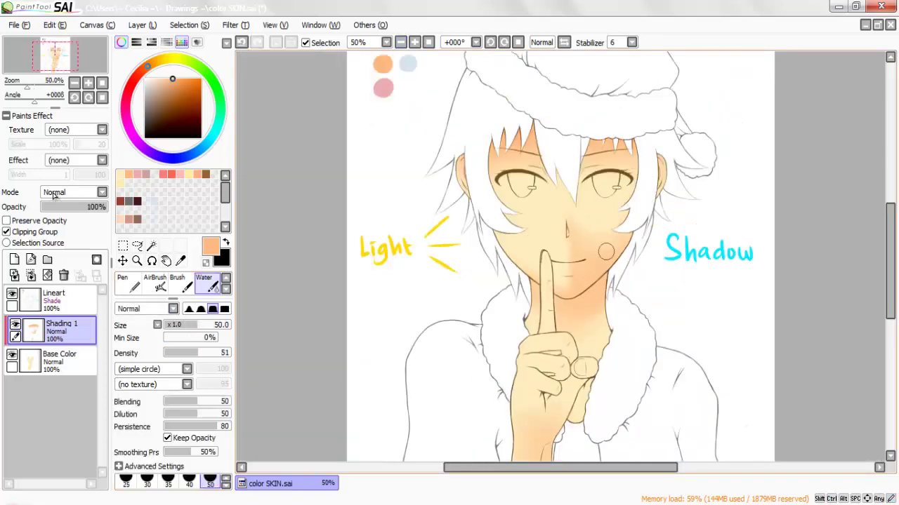
# Add a new layer named Shading 2 directly above the Shading 1 layer
pyautogui.press('e')
pyautogui.press('-')
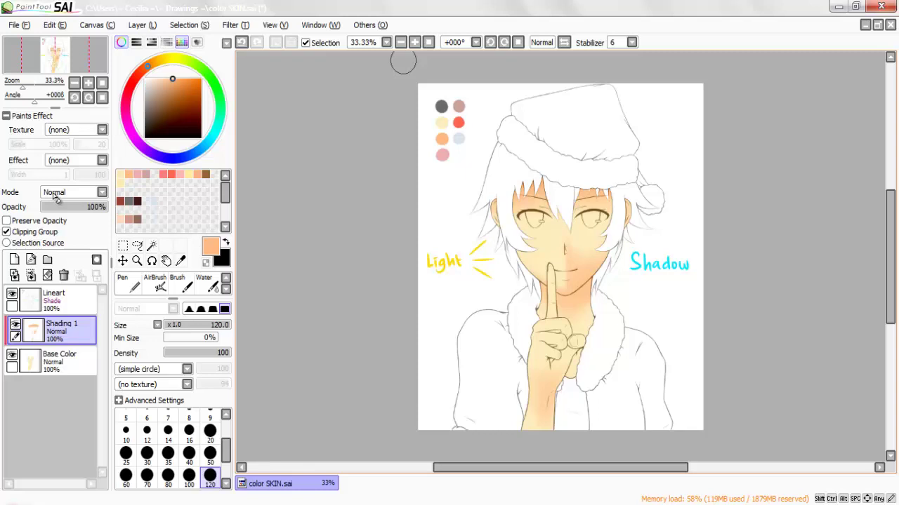
pyautogui.press('c')
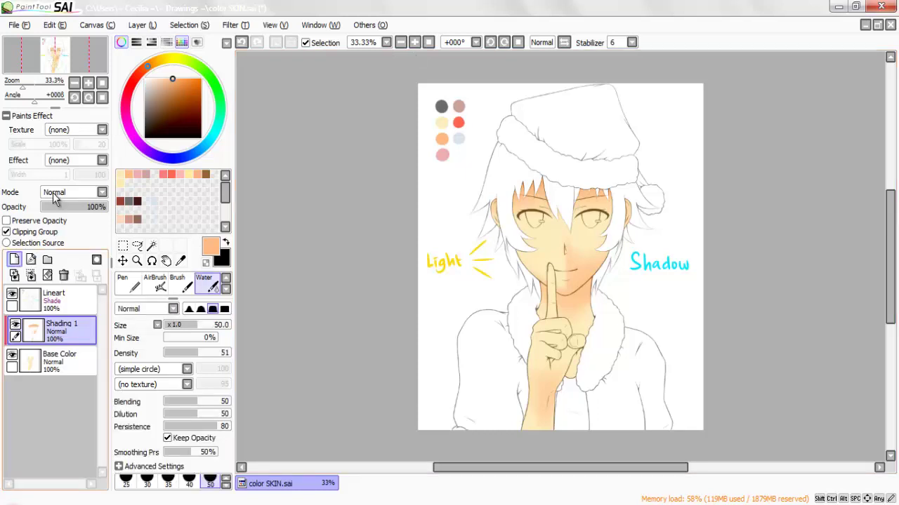
pyautogui.click(14, 260)
pyautogui.doubleClick(68, 331)
pyautogui.write('Shading 2')
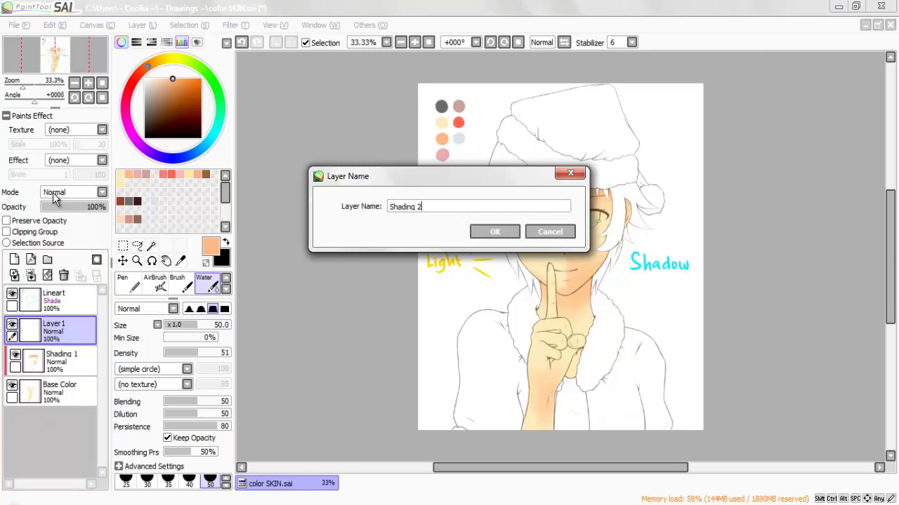
pyautogui.press('Return')
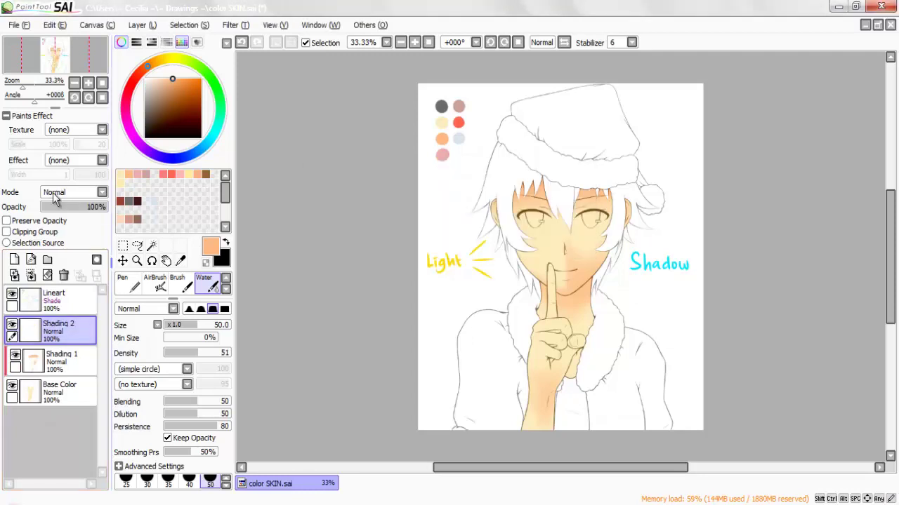
# Turn on Clipping Group for the Shading 2 layer and set its blending mode to Multiply
pyautogui.click(33, 231)
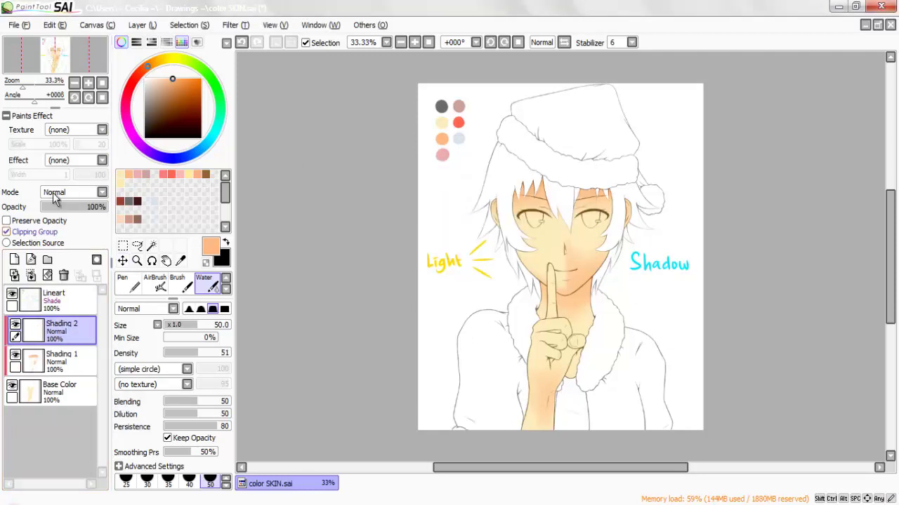
pyautogui.click(55, 195)
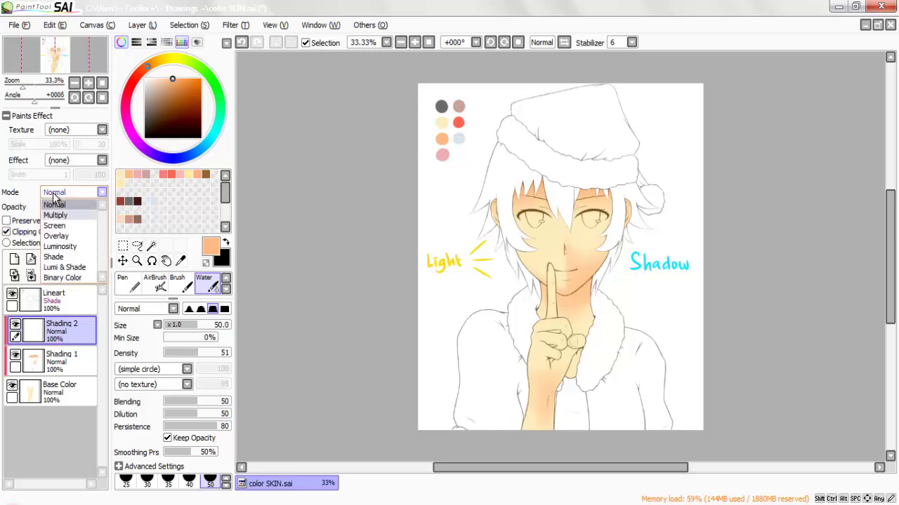
pyautogui.click(55, 200)
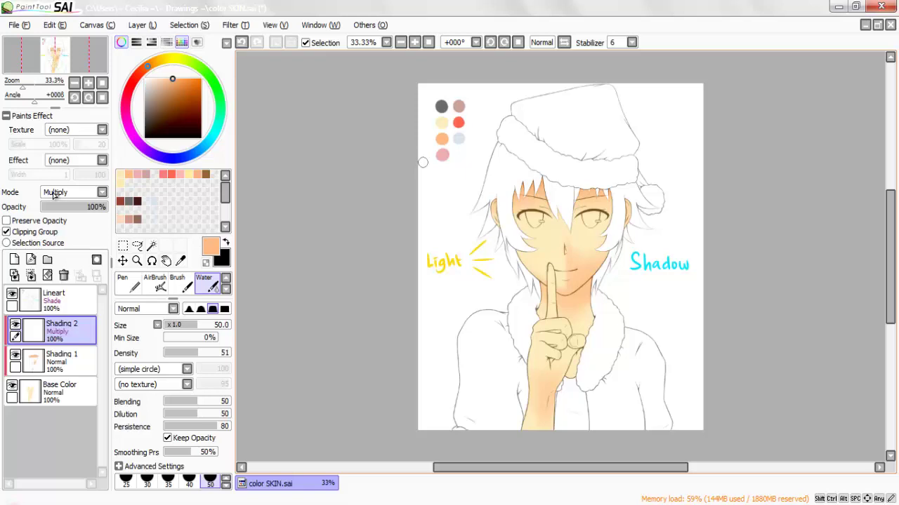
# Set up the AirBrush with the pink swatch at size 35 and density 55 for shading under the fringe
pyautogui.click(156, 283)
pyautogui.click(137, 174)
pyautogui.press('pageup')
pyautogui.press('pageup')
pyautogui.press('pageup')
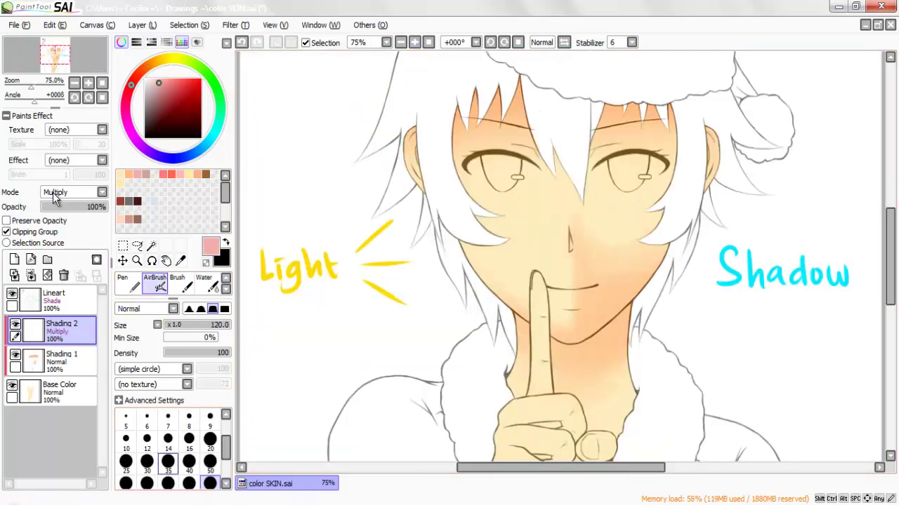
pyautogui.click(168, 464)
pyautogui.click(200, 353)
pyautogui.press('pageup')
pyautogui.moveTo(890, 256); pyautogui.dragTo(890, 222)
pyautogui.moveTo(506, 181); pyautogui.dragTo(539, 306)
pyautogui.moveTo(553, 275); pyautogui.dragTo(577, 336)
pyautogui.hotkey('ctrl', 'z')
pyautogui.hotkey('ctrl', 'z')
# Airbrush pink shadows beside the central bangs, and along the shadow-side hair at size 25 and density 65
pyautogui.moveTo(505, 191); pyautogui.dragTo(515, 244)
pyautogui.moveTo(553, 275); pyautogui.dragTo(563, 322)
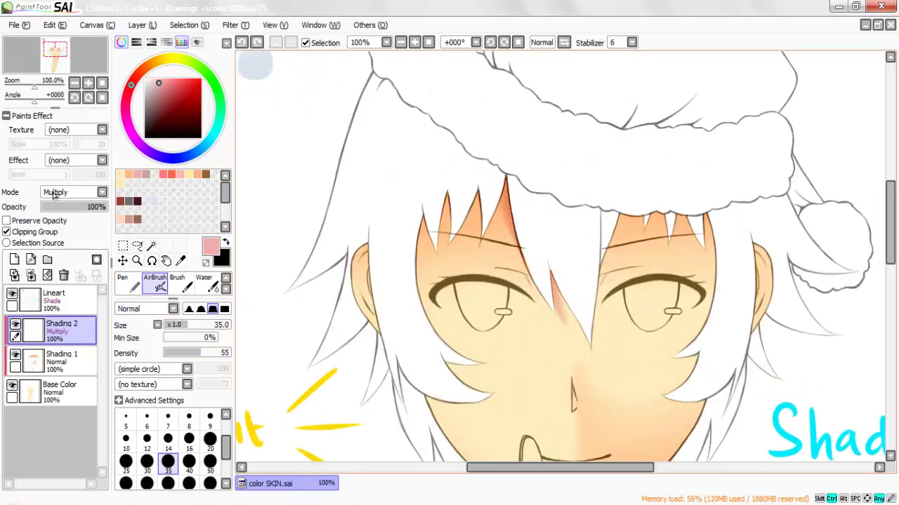
pyautogui.click(125, 463)
pyautogui.moveTo(620, 215); pyautogui.dragTo(596, 361)
pyautogui.moveTo(648, 210); pyautogui.dragTo(645, 233)
pyautogui.moveTo(683, 214); pyautogui.dragTo(675, 247)
pyautogui.moveTo(706, 212)
pyautogui.mouseDown()
pyautogui.moveTo(695, 344)
pyautogui.moveTo(670, 358)
pyautogui.mouseUp()
pyautogui.moveTo(698, 357)
pyautogui.mouseDown()
pyautogui.moveTo(669, 358)
pyautogui.moveTo(666, 393)
pyautogui.mouseUp()
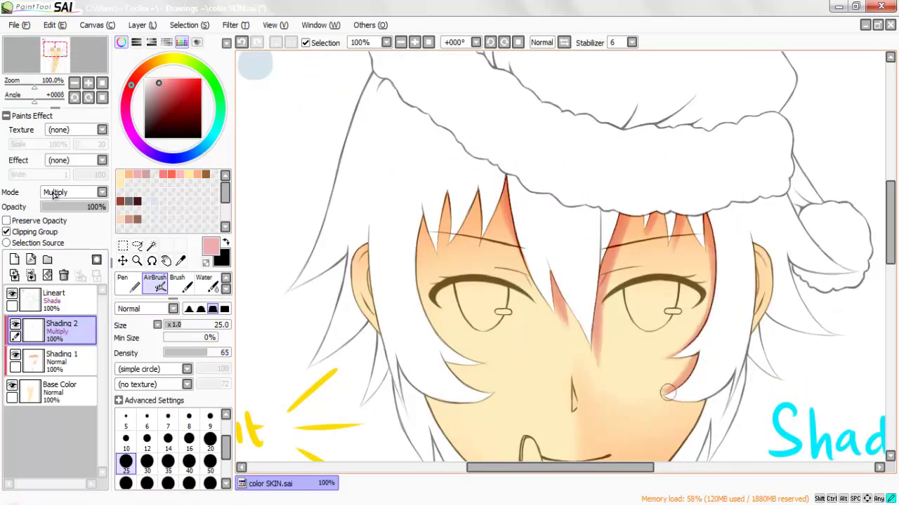
# Airbrush pink shadows along the light-side fringe tips, the hair framing that eye and the cheek strands
pyautogui.moveTo(504, 197); pyautogui.dragTo(484, 242)
pyautogui.moveTo(479, 192); pyautogui.dragTo(459, 236)
pyautogui.moveTo(447, 194); pyautogui.dragTo(438, 249)
pyautogui.moveTo(422, 217); pyautogui.dragTo(417, 275)
pyautogui.moveTo(890, 232); pyautogui.dragTo(890, 251)
pyautogui.moveTo(426, 219); pyautogui.dragTo(481, 271)
pyautogui.moveTo(447, 276); pyautogui.dragTo(491, 305)
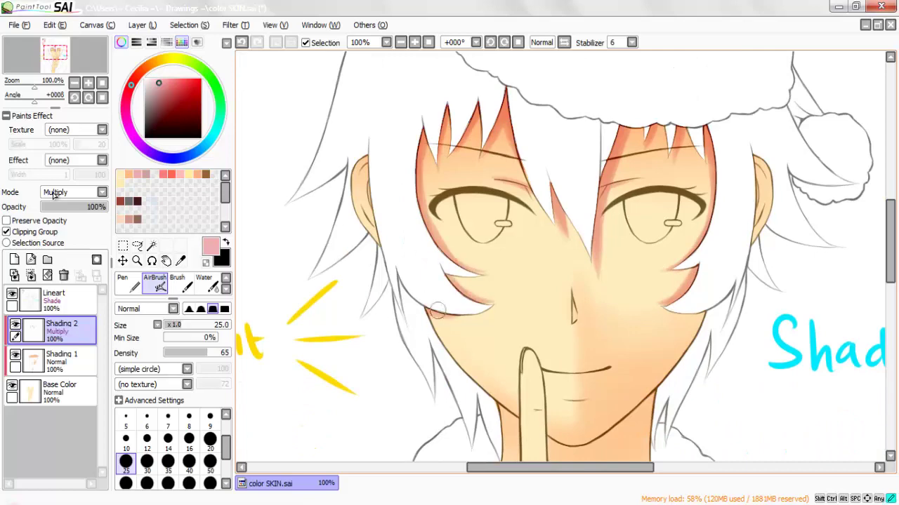
# Airbrush pink shading along both sides of the jaw, under the nose and lower lip, and inside both ears
pyautogui.moveTo(430, 311); pyautogui.dragTo(477, 381)
pyautogui.moveTo(701, 319); pyautogui.dragTo(656, 386)
pyautogui.moveTo(890, 242); pyautogui.dragTo(890, 253)
pyautogui.moveTo(572, 247); pyautogui.dragTo(582, 264)
pyautogui.moveTo(564, 349); pyautogui.dragTo(584, 349)
pyautogui.moveTo(365, 111); pyautogui.dragTo(380, 191)
pyautogui.moveTo(754, 108); pyautogui.dragTo(754, 188)
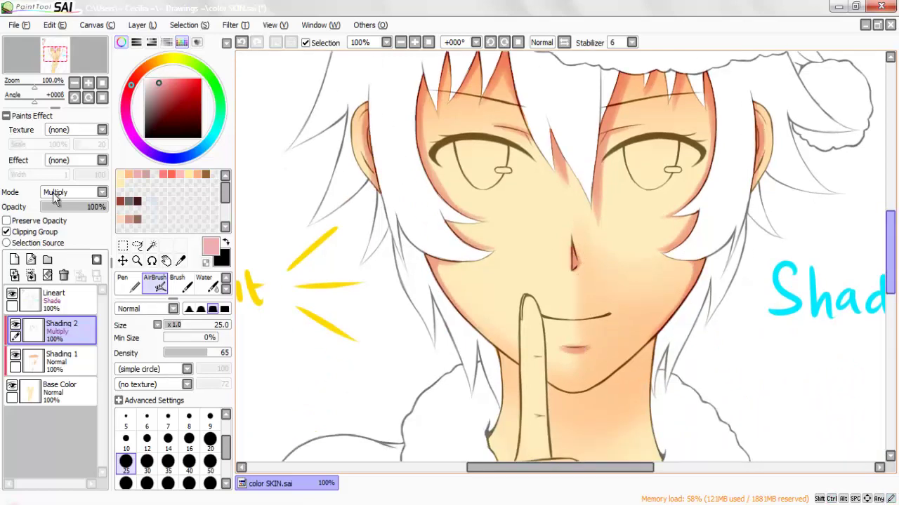
# Airbrush the cast shadow on the neck beneath the chin and shade the raised finger's base and joint creases
pyautogui.moveTo(890, 245); pyautogui.dragTo(890, 288)
pyautogui.moveTo(500, 144); pyautogui.dragTo(517, 162)
pyautogui.moveTo(553, 187)
pyautogui.mouseDown()
pyautogui.moveTo(593, 226)
pyautogui.moveTo(657, 250)
pyautogui.moveTo(582, 201)
pyautogui.mouseUp()
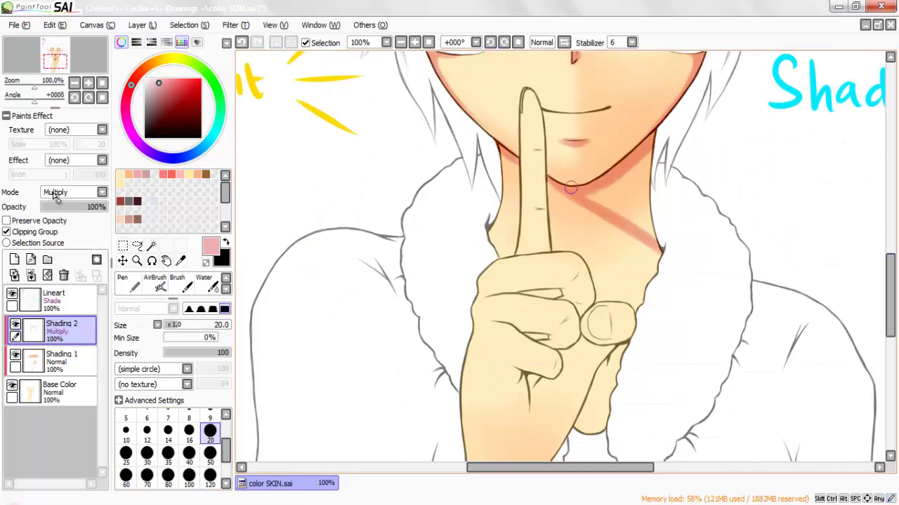
pyautogui.moveTo(589, 168)
pyautogui.mouseDown()
pyautogui.moveTo(646, 209)
pyautogui.moveTo(659, 271)
pyautogui.mouseUp()
pyautogui.moveTo(545, 238); pyautogui.dragTo(525, 250)
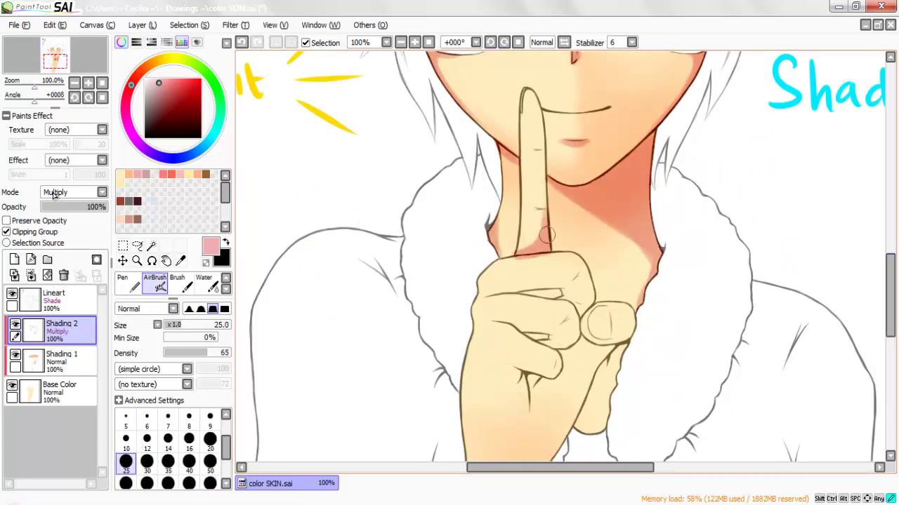
pyautogui.moveTo(544, 209); pyautogui.dragTo(535, 210)
pyautogui.moveTo(543, 150); pyautogui.dragTo(533, 151)
pyautogui.scroll(1, 535, 152)
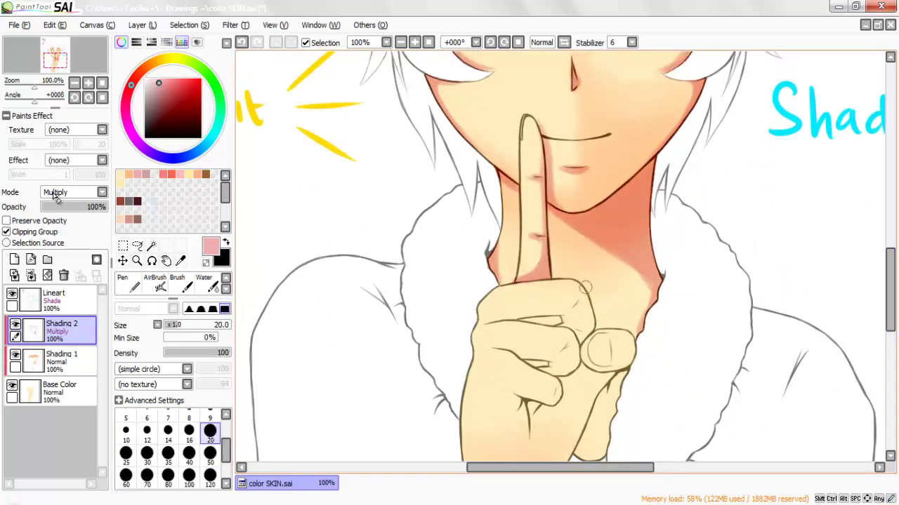
# Airbrush pink shading along the undersides and outer ends of the two upper folded fingers
pyautogui.scroll(-3, 523, 316)
pyautogui.moveTo(485, 232)
pyautogui.mouseDown()
pyautogui.moveTo(562, 232)
pyautogui.moveTo(573, 245)
pyautogui.mouseUp()
pyautogui.press('e')
pyautogui.press('b')
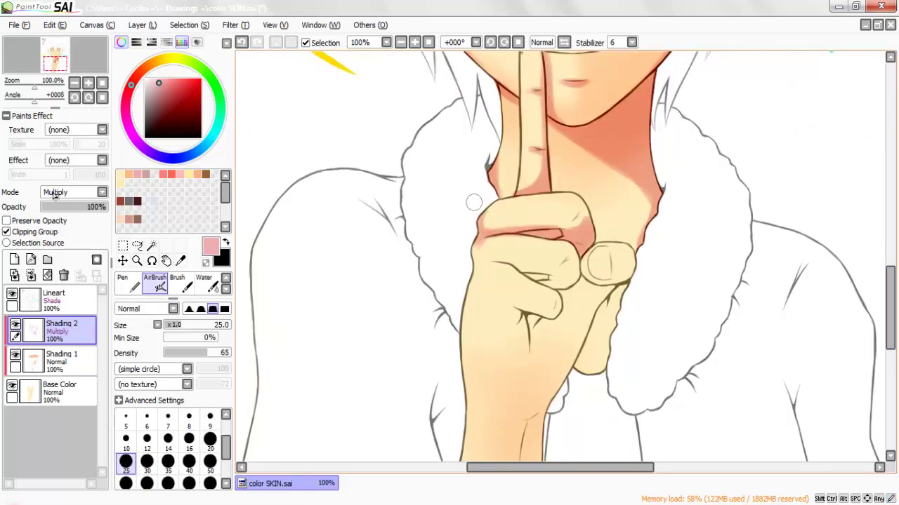
pyautogui.moveTo(475, 249)
pyautogui.mouseDown()
pyautogui.moveTo(476, 283)
pyautogui.moveTo(509, 264)
pyautogui.moveTo(562, 281)
pyautogui.mouseUp()
pyautogui.press('e')
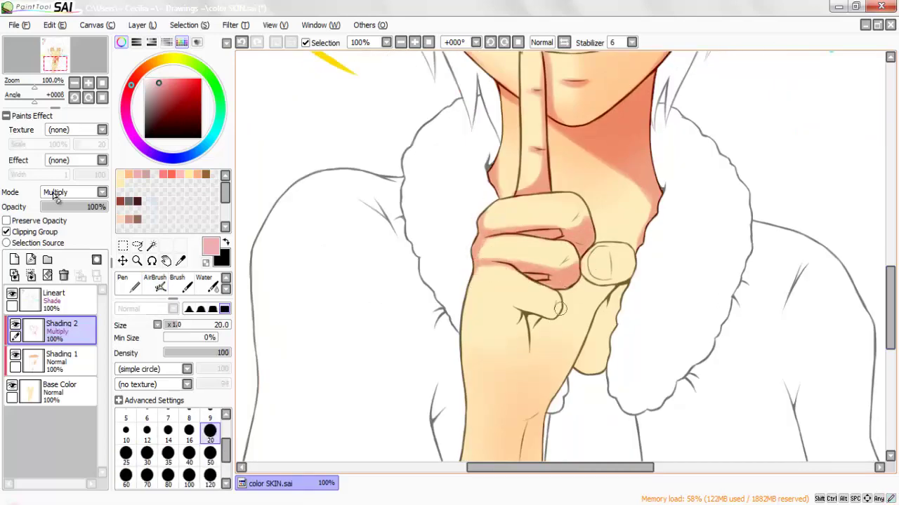
# Airbrush pink shading on the lowest folded finger, palm creases, thumb underside, back edge of the hand and wrist
pyautogui.scroll(-3, 560, 308)
pyautogui.press('b')
pyautogui.moveTo(485, 192); pyautogui.dragTo(470, 223)
pyautogui.moveTo(514, 233)
pyautogui.mouseDown()
pyautogui.moveTo(545, 240)
pyautogui.moveTo(557, 231)
pyautogui.moveTo(532, 280)
pyautogui.mouseUp()
pyautogui.moveTo(531, 279)
pyautogui.mouseDown()
pyautogui.moveTo(578, 210)
pyautogui.moveTo(570, 215)
pyautogui.mouseUp()
pyautogui.moveTo(588, 212)
pyautogui.mouseDown()
pyautogui.moveTo(609, 219)
pyautogui.moveTo(626, 211)
pyautogui.mouseUp()
pyautogui.moveTo(632, 177); pyautogui.dragTo(618, 215)
pyautogui.moveTo(617, 223); pyautogui.dragTo(578, 294)
pyautogui.moveTo(618, 226); pyautogui.dragTo(612, 259)
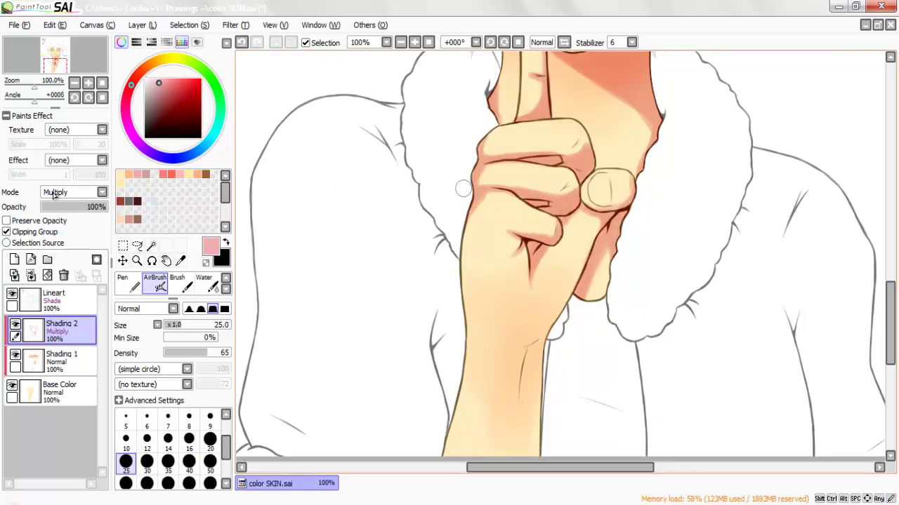
pyautogui.scroll(-3, 463, 188)
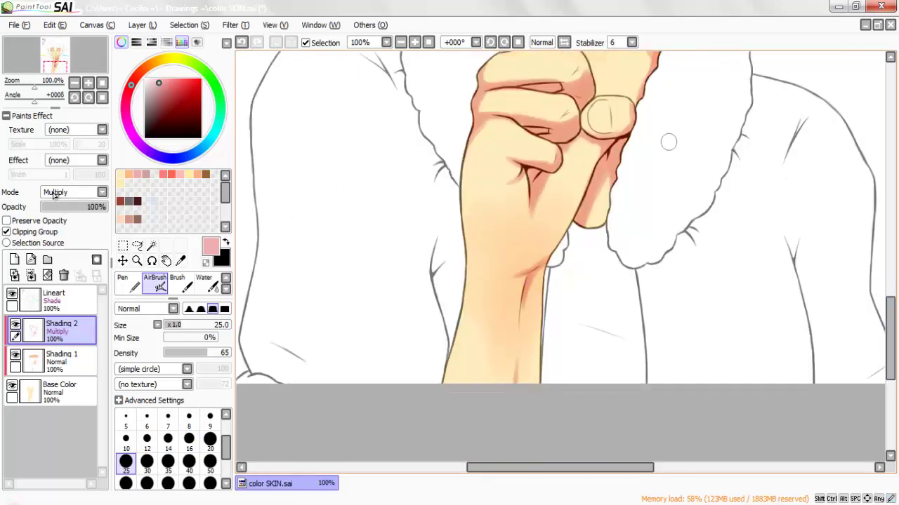
# Blend the pink shading on the forearm with the size 50 Water tool and on the fingers at size 30
pyautogui.press('c')
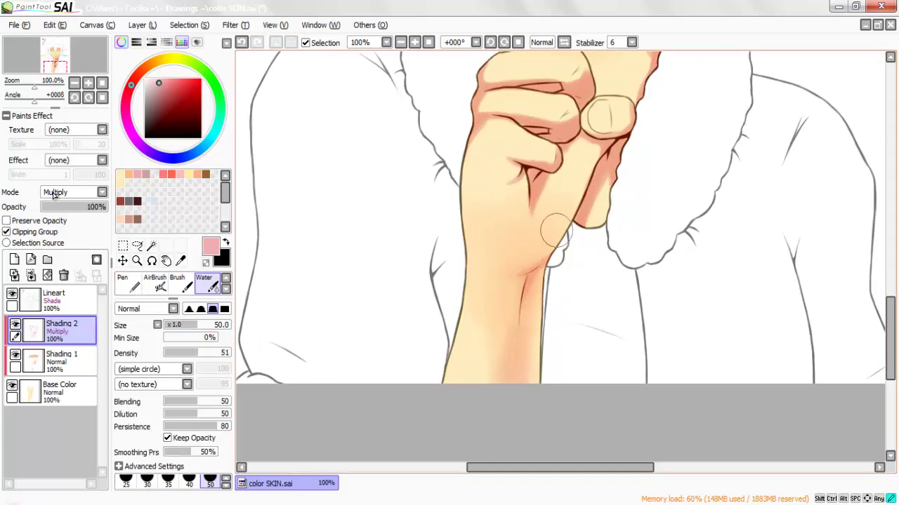
pyautogui.scroll(4, 561, 232)
pyautogui.press('[')
pyautogui.press('[')
pyautogui.press('[')
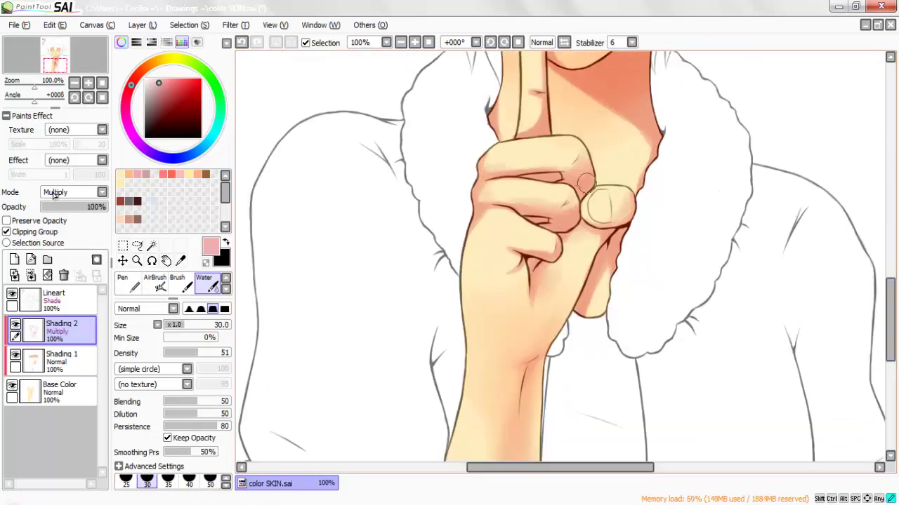
# Blend the pink neck shadow beneath the chin with the Water tool at size 50
pyautogui.scroll(5, 597, 286)
pyautogui.press(']')
pyautogui.press(']')
pyautogui.press(']')
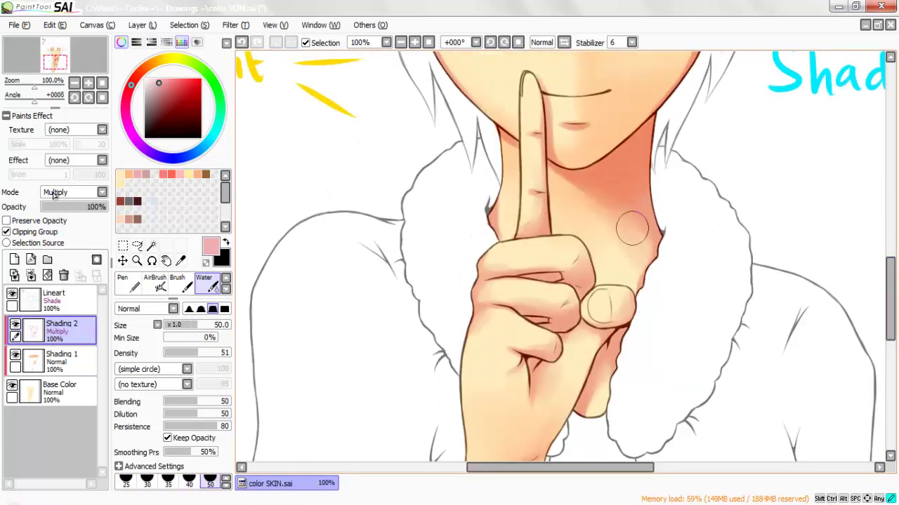
# Blend the pink shading on the face and under the fringe with the Water tool at size 30
pyautogui.scroll(10, 632, 229)
pyautogui.press('[')
pyautogui.press('[')
pyautogui.press('[')
pyautogui.scroll(2, 465, 219)
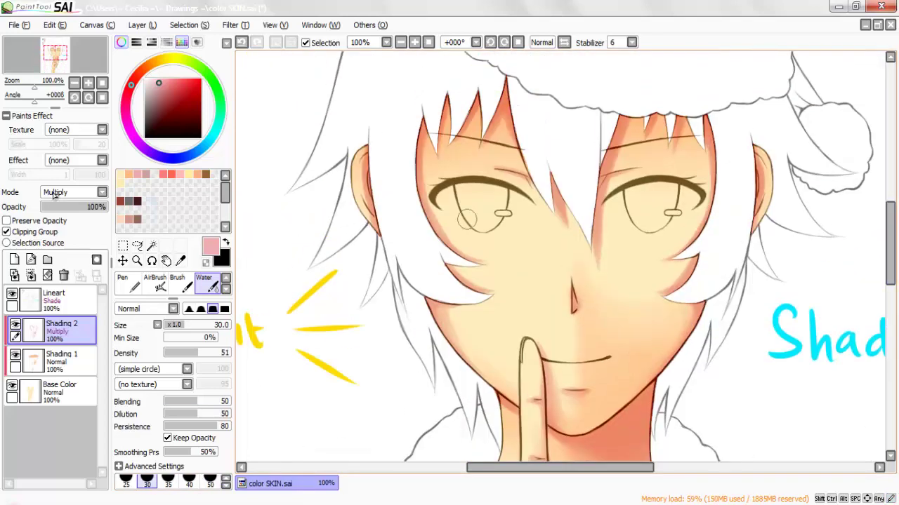
# Add a new layer named Shading 3 directly above the Shading 2 layer
pyautogui.moveTo(890, 228); pyautogui.dragTo(890, 305)
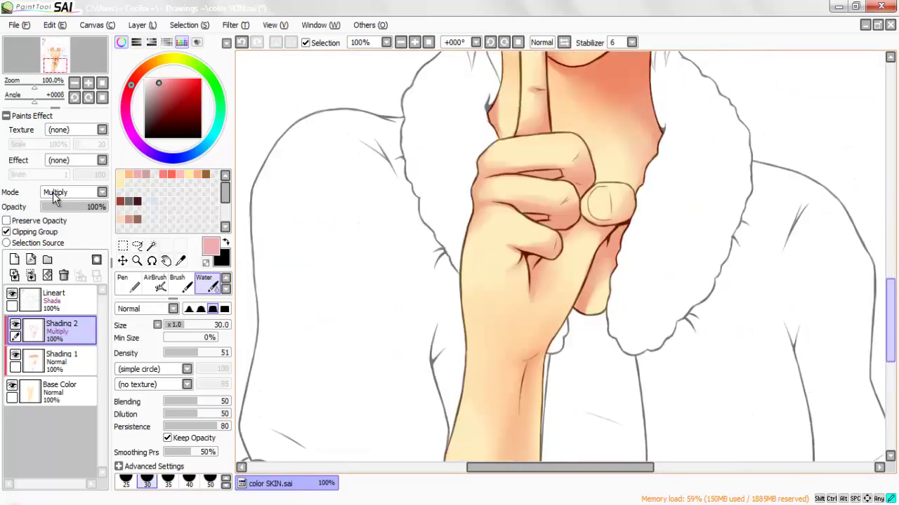
pyautogui.click(428, 42)
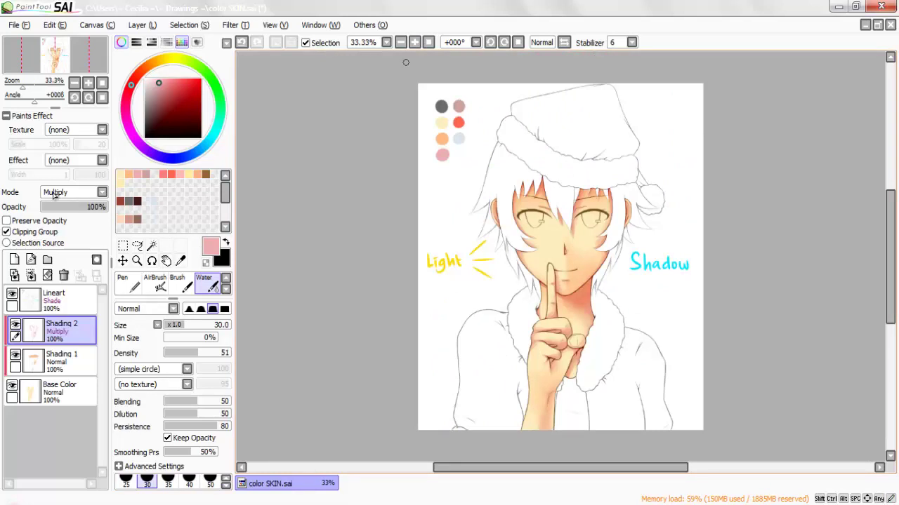
pyautogui.click(14, 259)
pyautogui.doubleClick(65, 331)
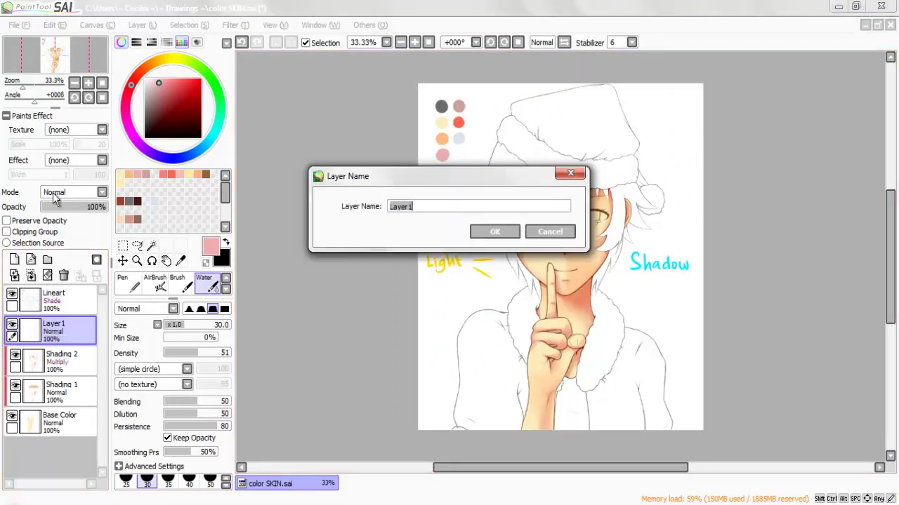
pyautogui.write('Shading 3')
pyautogui.press('Return')
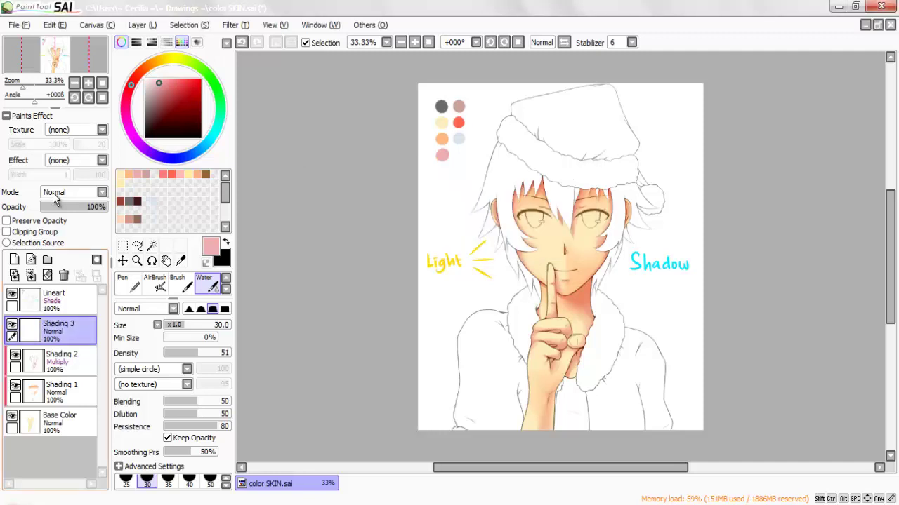
# Turn on Clipping Group for the Shading 3 layer and set its blending mode to Multiply
pyautogui.click(21, 232)
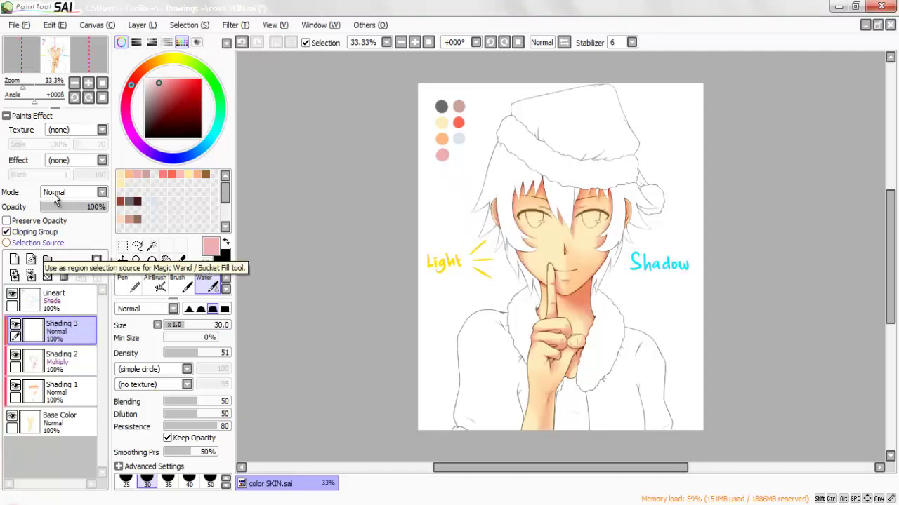
pyautogui.click(56, 198)
pyautogui.click(55, 215)
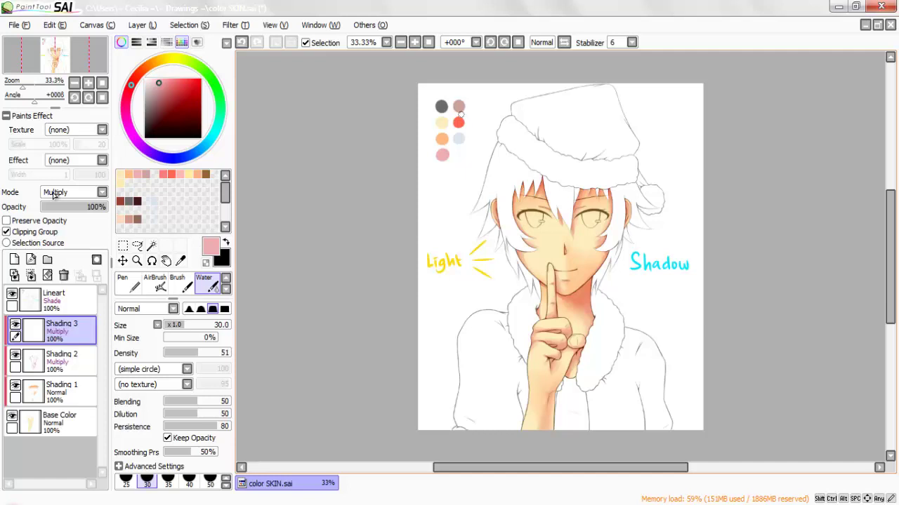
# Pick the dusty pink from the canvas palette and airbrush a darker shadow beside the central bangs at size 25
pyautogui.click(154, 283)
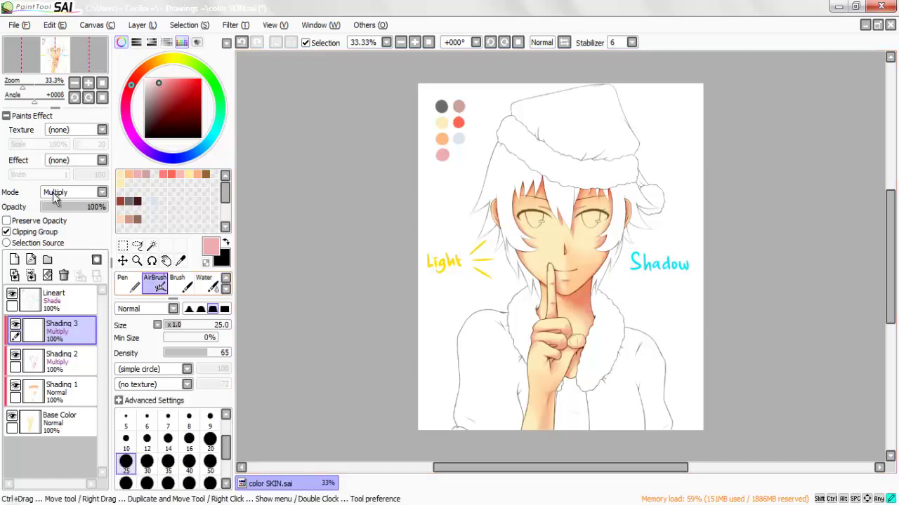
pyautogui.rightClick(458, 106)
pyautogui.click(147, 463)
pyautogui.scroll(4, 560, 257)
pyautogui.moveTo(560, 175); pyautogui.dragTo(560, 354)
pyautogui.click(126, 464)
pyautogui.moveTo(480, 93); pyautogui.dragTo(509, 196)
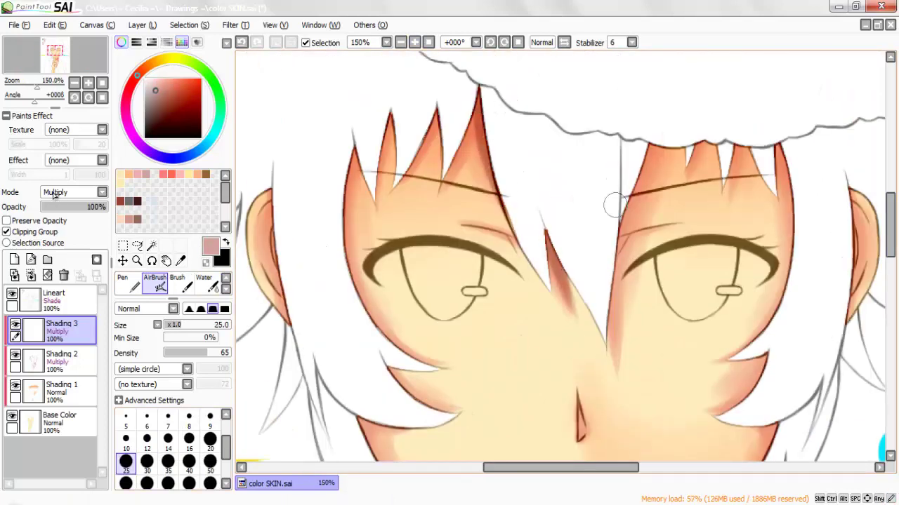
# Airbrush darker dusty-pink shadows along the fringe tips and the hair edges framing both eyes and cheeks
pyautogui.scroll(-1, 611, 205)
pyautogui.moveTo(713, 204)
pyautogui.mouseDown()
pyautogui.moveTo(708, 278)
pyautogui.moveTo(670, 359)
pyautogui.mouseUp()
pyautogui.moveTo(505, 153); pyautogui.dragTo(490, 197)
pyautogui.moveTo(478, 163); pyautogui.dragTo(462, 199)
pyautogui.moveTo(448, 166); pyautogui.dragTo(441, 207)
pyautogui.moveTo(423, 186)
pyautogui.mouseDown()
pyautogui.moveTo(466, 320)
pyautogui.moveTo(487, 329)
pyautogui.mouseUp()
pyautogui.moveTo(450, 335)
pyautogui.mouseDown()
pyautogui.moveTo(485, 328)
pyautogui.moveTo(487, 350)
pyautogui.mouseUp()
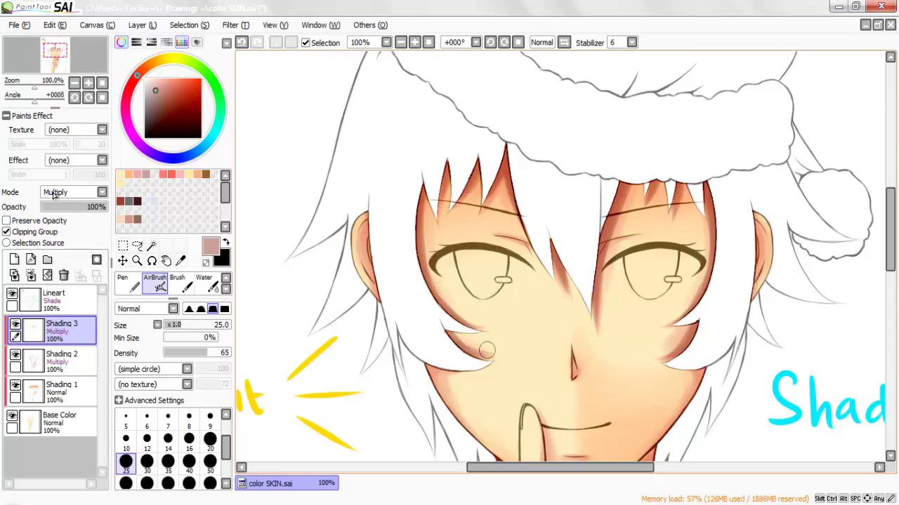
# Airbrush darker dusty-pink shading inside both ears and under the nose
pyautogui.moveTo(890, 239); pyautogui.dragTo(890, 256)
pyautogui.moveTo(370, 195); pyautogui.dragTo(369, 144)
pyautogui.moveTo(759, 184)
pyautogui.mouseDown()
pyautogui.moveTo(756, 151)
pyautogui.moveTo(753, 191)
pyautogui.mouseUp()
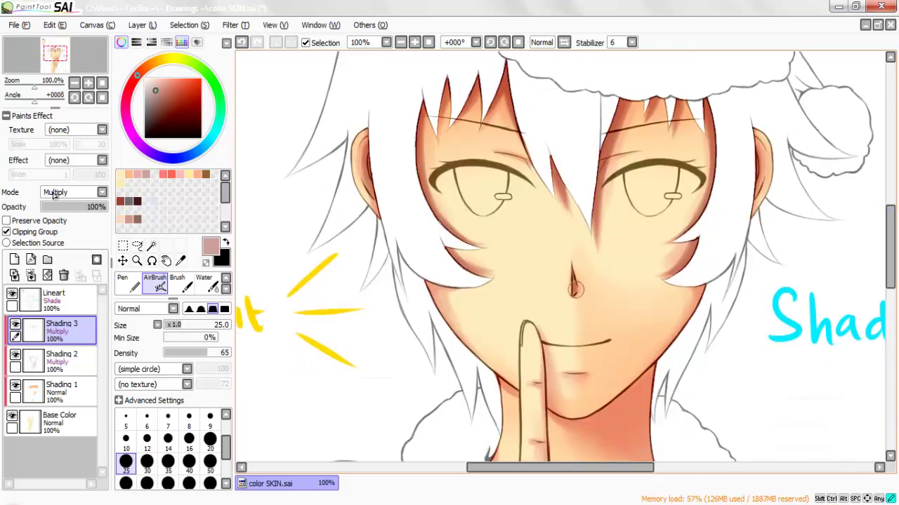
# Airbrush a darker dusty-pink shadow on the shaded side of the neck beneath the jaw
pyautogui.scroll(-2, 583, 277)
pyautogui.scroll(-4, 634, 276)
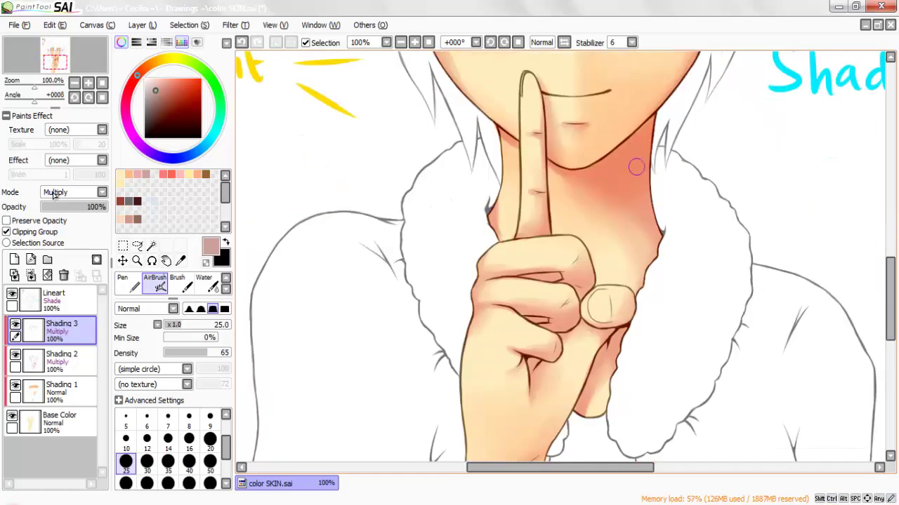
pyautogui.moveTo(633, 165)
pyautogui.mouseDown()
pyautogui.moveTo(610, 156)
pyautogui.moveTo(658, 113)
pyautogui.moveTo(610, 158)
pyautogui.moveTo(667, 213)
pyautogui.moveTo(629, 166)
pyautogui.mouseUp()
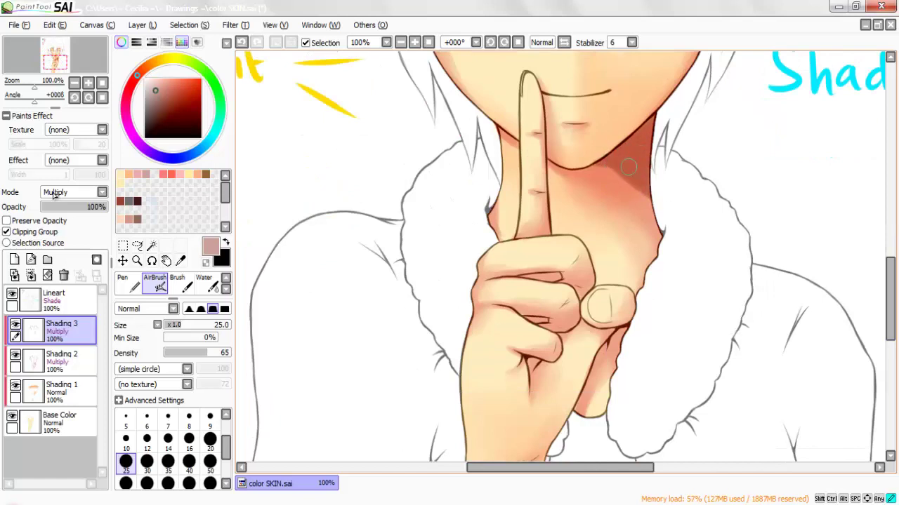
# Airbrush darker dusty-pink shading at the base of the raised finger, across the folded fingers and at the wrist
pyautogui.scroll(-1, 863, 243)
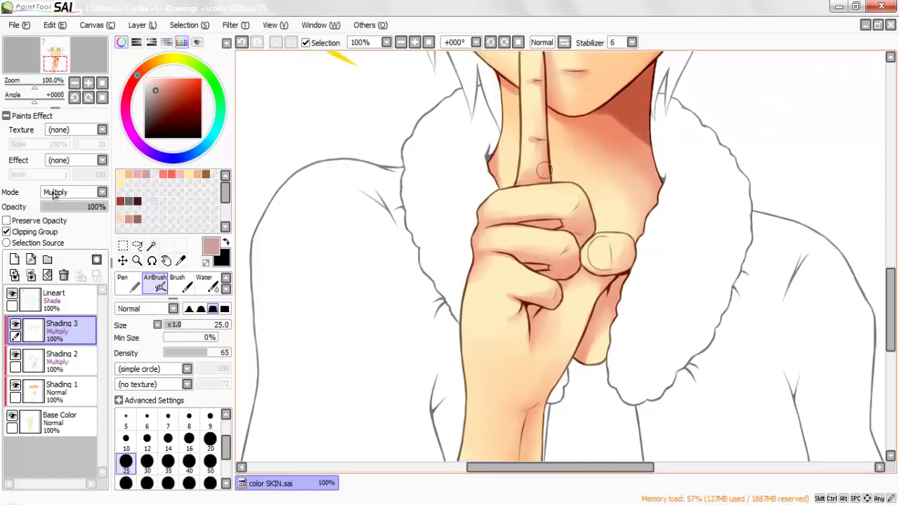
pyautogui.moveTo(540, 178); pyautogui.dragTo(545, 170)
pyautogui.moveTo(482, 215)
pyautogui.mouseDown()
pyautogui.moveTo(552, 207)
pyautogui.moveTo(544, 224)
pyautogui.moveTo(589, 229)
pyautogui.mouseUp()
pyautogui.moveTo(474, 249); pyautogui.dragTo(573, 269)
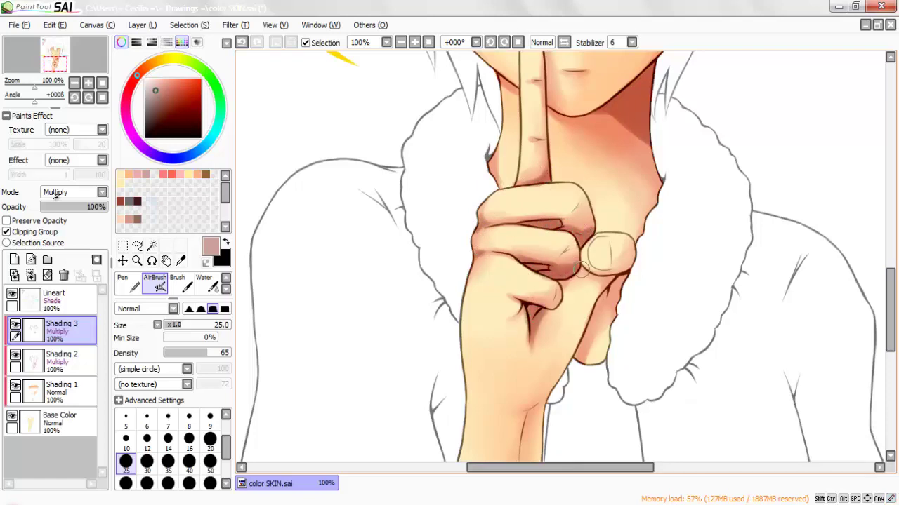
pyautogui.scroll(-5, 568, 211)
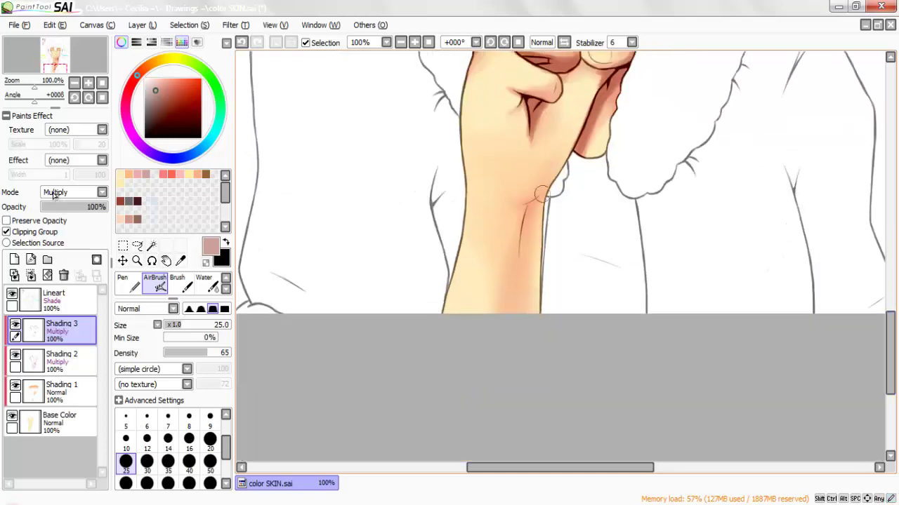
pyautogui.moveTo(556, 179); pyautogui.dragTo(539, 194)
# Blend the new wrist, hand and finger shading with the Water tool at size 30 and the neck shadow at size 50
pyautogui.moveTo(890, 334); pyautogui.dragTo(890, 321)
pyautogui.click(207, 283)
pyautogui.moveTo(538, 274); pyautogui.dragTo(552, 255)
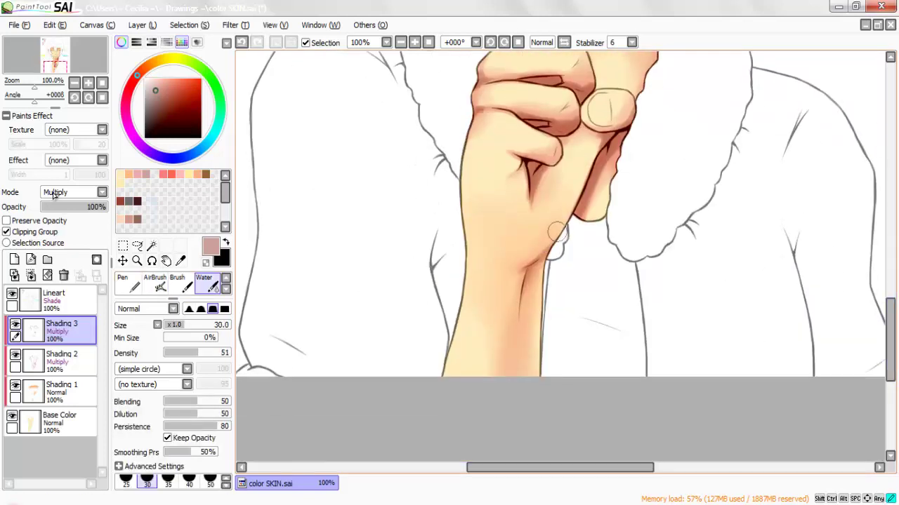
pyautogui.moveTo(598, 197); pyautogui.dragTo(609, 162)
pyautogui.scroll(3, 519, 301)
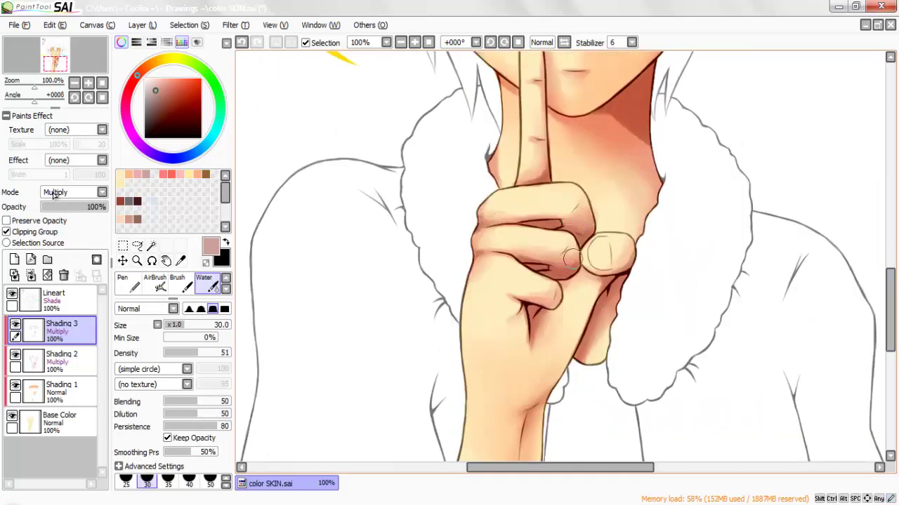
pyautogui.moveTo(614, 264); pyautogui.dragTo(627, 263)
pyautogui.moveTo(890, 310); pyautogui.dragTo(890, 295)
pyautogui.moveTo(525, 246)
pyautogui.mouseDown()
pyautogui.moveTo(538, 247)
pyautogui.moveTo(524, 255)
pyautogui.mouseUp()
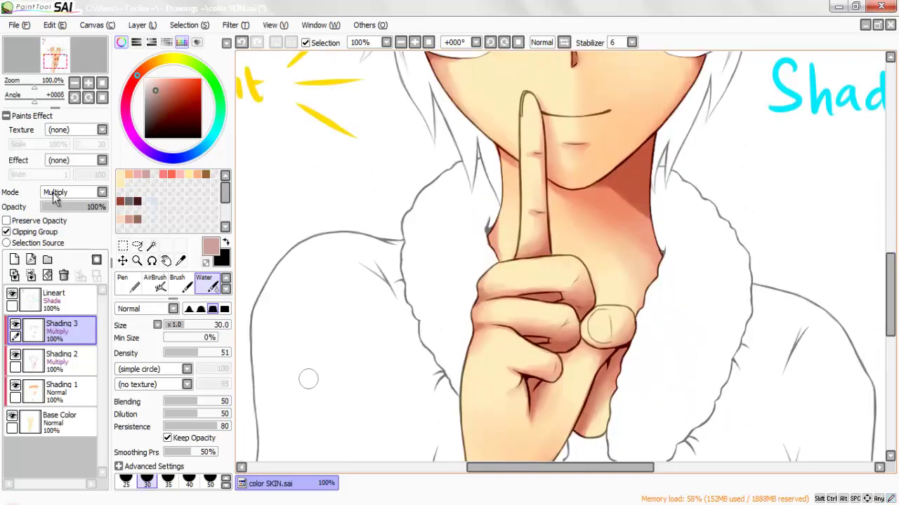
pyautogui.click(209, 481)
pyautogui.moveTo(624, 203); pyautogui.dragTo(642, 233)
# Blend the darker face shadows along the cheek hair, the eye edges and the bangs with the Water tool at size 25
pyautogui.scroll(5, 681, 259)
pyautogui.press('[')
pyautogui.press('[')
pyautogui.press('[')
pyautogui.press('[')
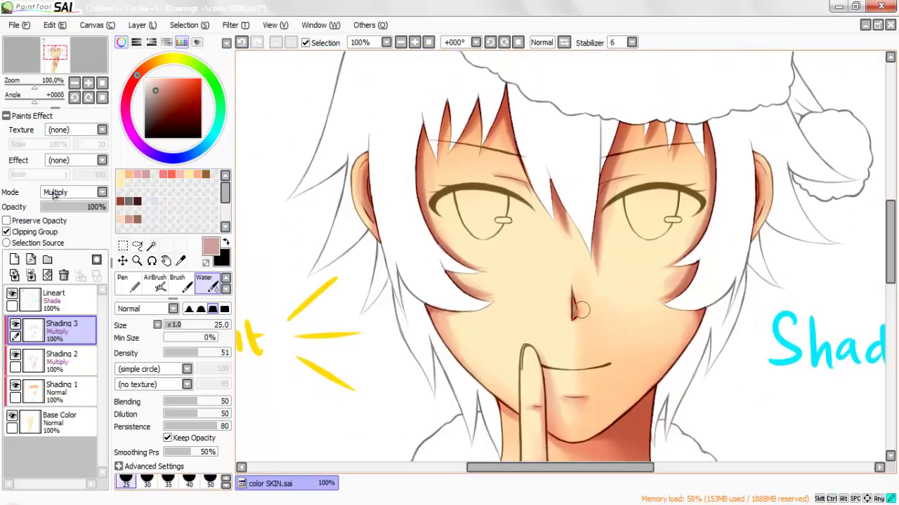
pyautogui.moveTo(436, 314); pyautogui.dragTo(469, 274)
pyautogui.moveTo(709, 188)
pyautogui.mouseDown()
pyautogui.moveTo(704, 150)
pyautogui.moveTo(706, 199)
pyautogui.mouseUp()
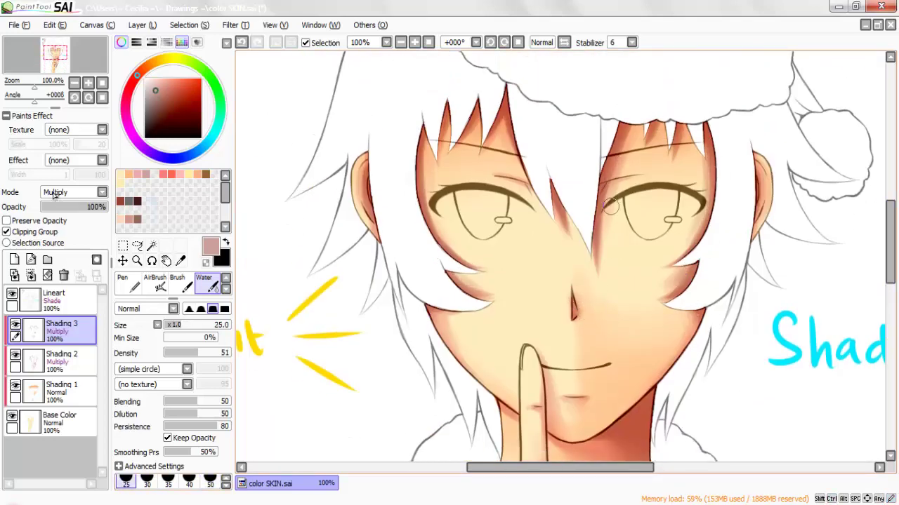
pyautogui.moveTo(612, 205); pyautogui.dragTo(609, 237)
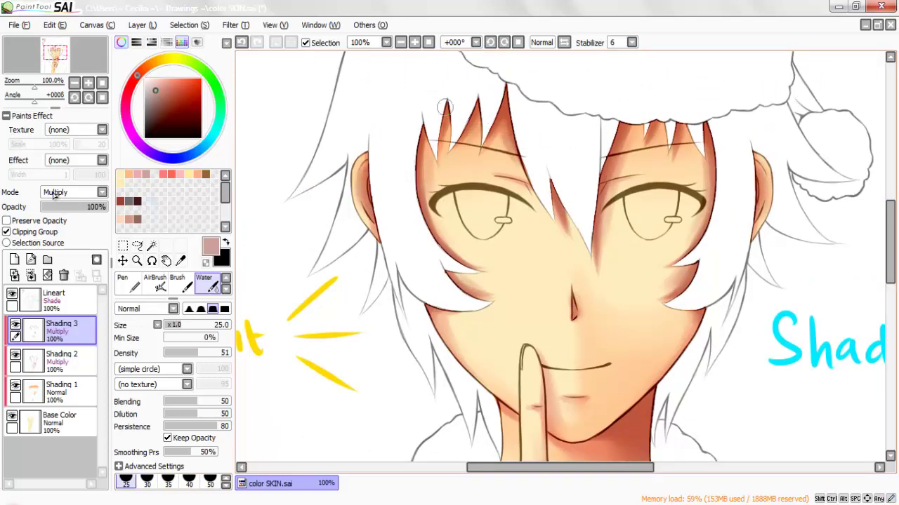
# Add a new layer above Shading 3, name it Blushes and turn on Clipping Group for it
pyautogui.press('-')
pyautogui.press('Down')
pyautogui.press('Down')
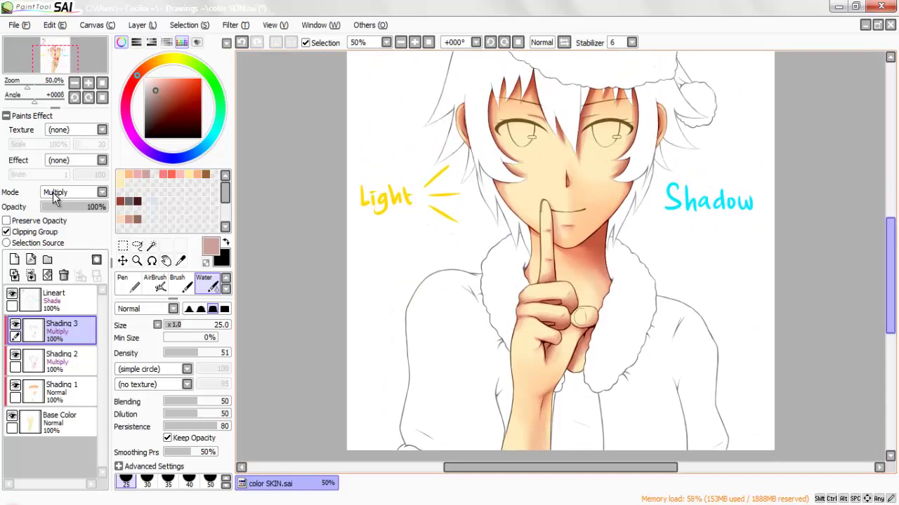
pyautogui.click(14, 260)
pyautogui.doubleClick(68, 331)
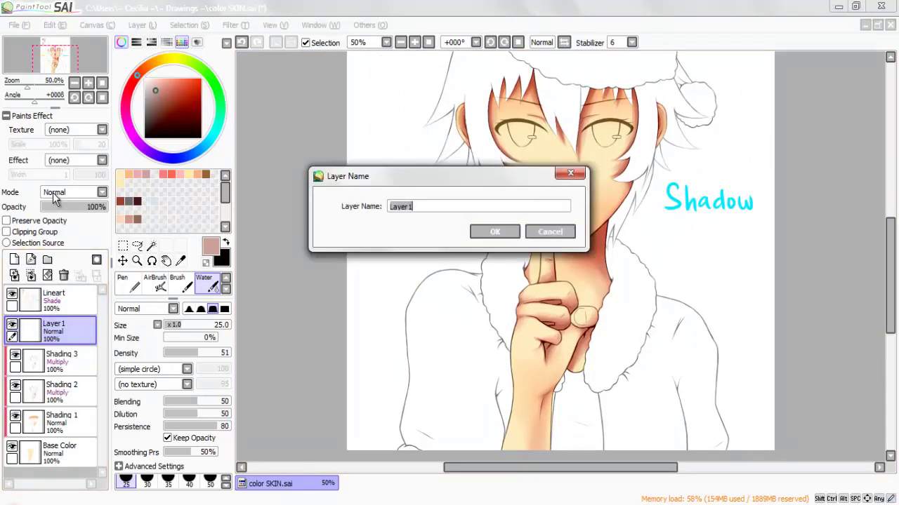
pyautogui.write('Blushes')
pyautogui.press('Return')
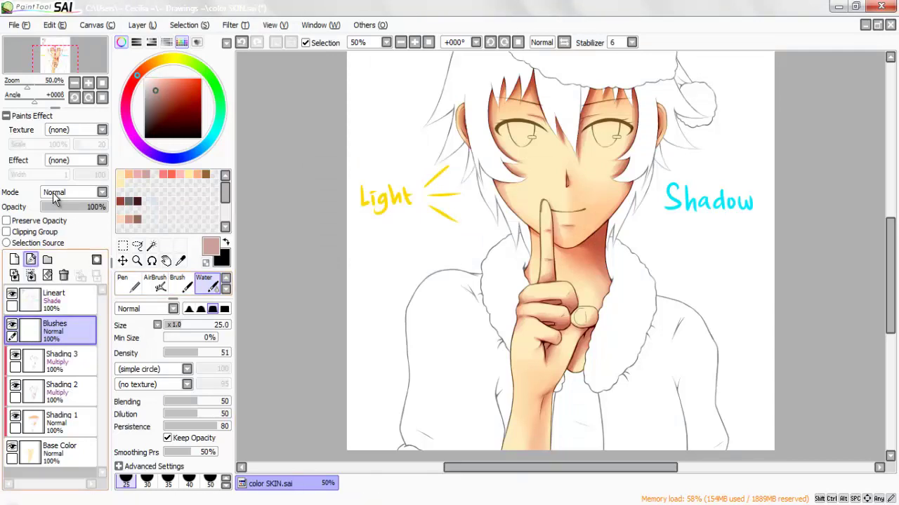
pyautogui.click(34, 232)
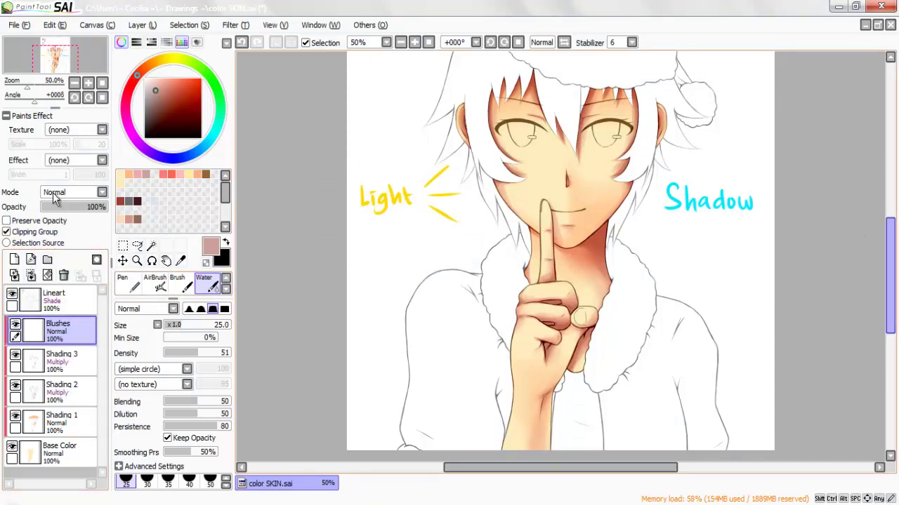
# Pick the red-orange from the canvas palette and airbrush a short blush mark on each cheek at size 30
pyautogui.scroll(3, 784, 155)
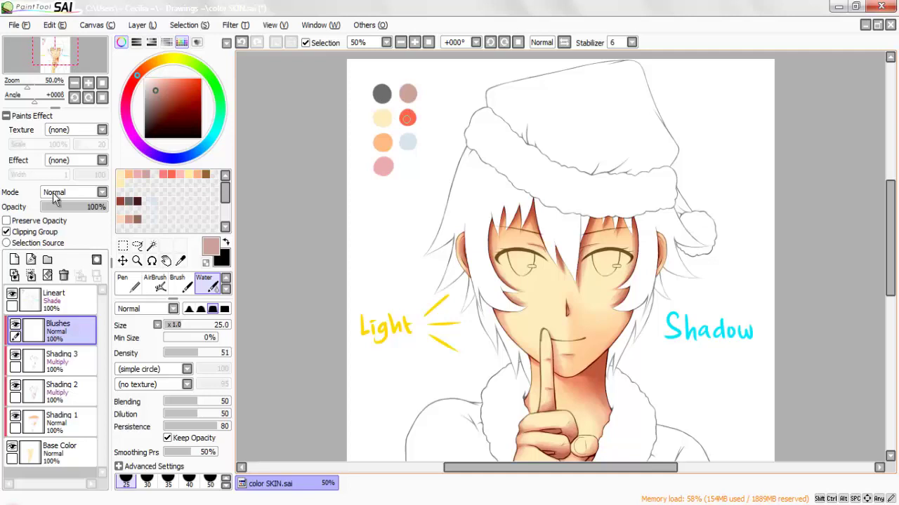
pyautogui.click(154, 283)
pyautogui.click(146, 463)
pyautogui.scroll(2, 698, 151)
pyautogui.moveTo(890, 231); pyautogui.dragTo(890, 256)
pyautogui.moveTo(489, 201); pyautogui.dragTo(478, 202)
pyautogui.moveTo(649, 198); pyautogui.dragTo(661, 198)
pyautogui.hotkey('ctrl', 'z')
pyautogui.hotkey('ctrl', 'z')
pyautogui.moveTo(493, 207); pyautogui.dragTo(481, 208)
pyautogui.moveTo(652, 205); pyautogui.dragTo(661, 205)
# Spread both cheek marks into soft blushes with the Water tool at size 80
pyautogui.click(205, 283)
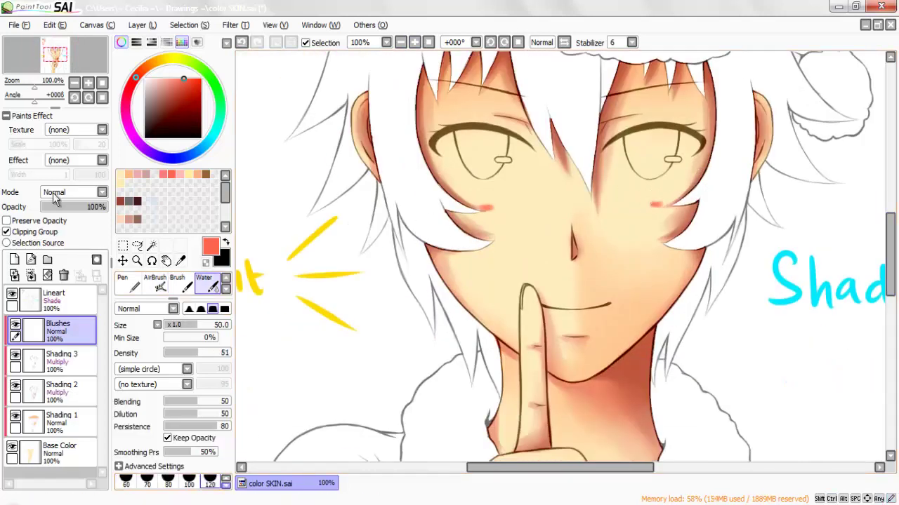
pyautogui.click(168, 481)
pyautogui.moveTo(458, 215)
pyautogui.mouseDown()
pyautogui.moveTo(503, 202)
pyautogui.moveTo(488, 226)
pyautogui.moveTo(457, 184)
pyautogui.moveTo(458, 228)
pyautogui.moveTo(484, 204)
pyautogui.moveTo(511, 202)
pyautogui.moveTo(450, 197)
pyautogui.mouseUp()
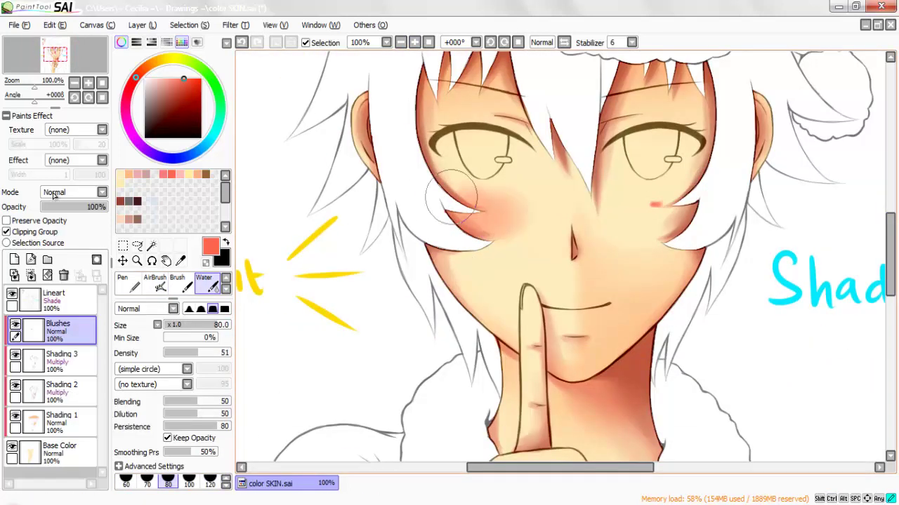
pyautogui.moveTo(673, 193)
pyautogui.mouseDown()
pyautogui.moveTo(641, 204)
pyautogui.moveTo(674, 214)
pyautogui.moveTo(635, 230)
pyautogui.moveTo(710, 183)
pyautogui.mouseUp()
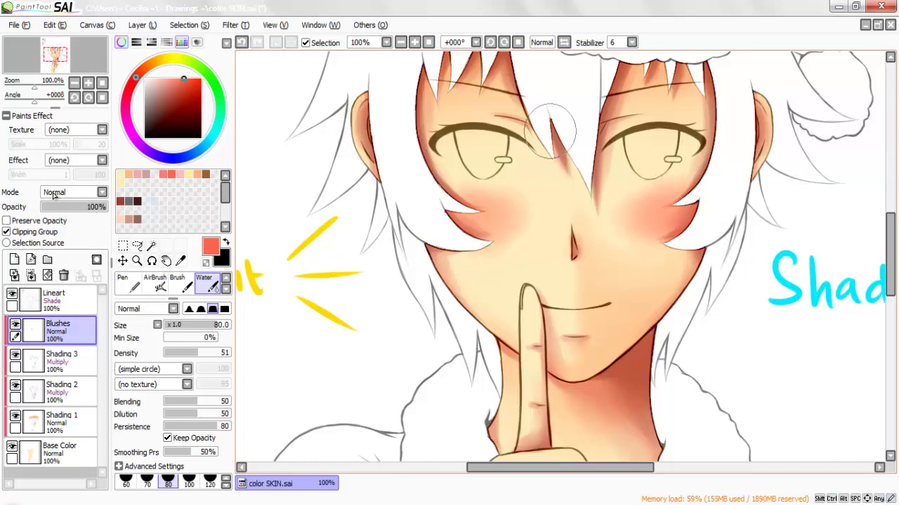
# Airbrush a small red-orange dab under the mouth line and blend it into a lip tint with the Water tool at size 20
pyautogui.click(155, 283)
pyautogui.moveTo(570, 312); pyautogui.dragTo(578, 312)
pyautogui.click(206, 283)
pyautogui.click(168, 481)
pyautogui.press('pageup')
pyautogui.press('pageup')
pyautogui.moveTo(890, 254); pyautogui.dragTo(891, 274)
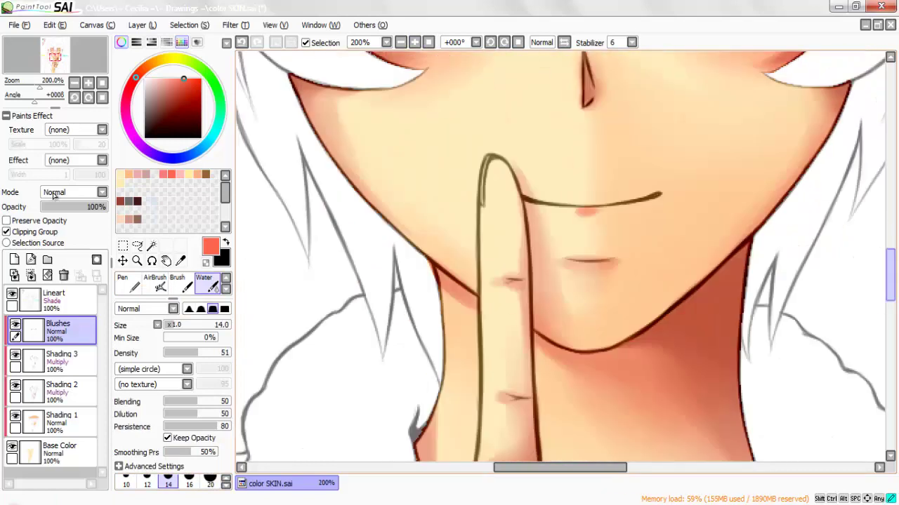
pyautogui.press(']')
pyautogui.press(']')
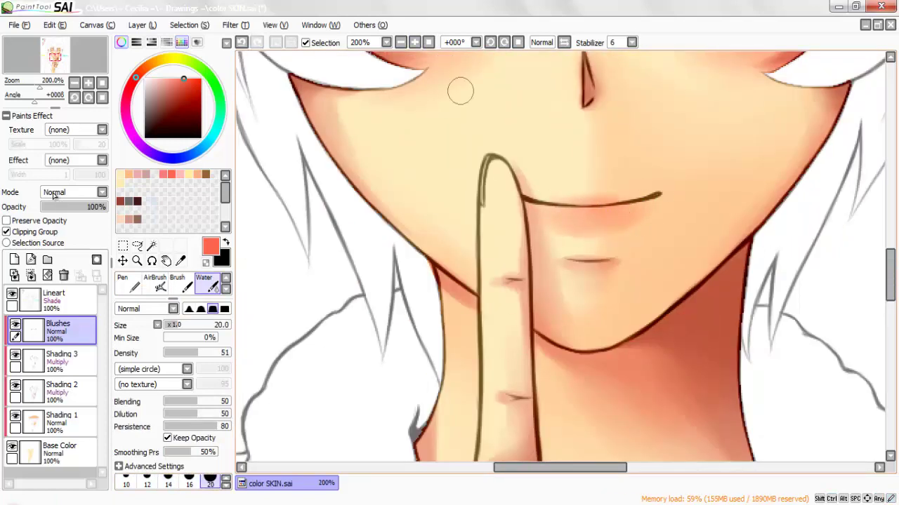
# Set the Eraser's density to 13 and lightly fade the lip tint around the mouth line at size 50
pyautogui.press('pagedown')
pyautogui.press('pagedown')
pyautogui.press('pagedown')
pyautogui.press('pageup')
pyautogui.press('pageup')
pyautogui.press('e')
pyautogui.click(173, 353)
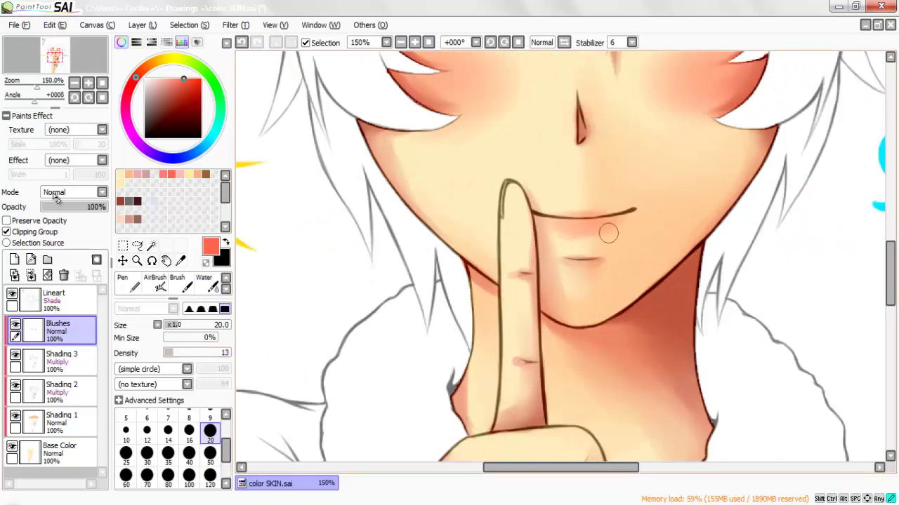
pyautogui.press('e')
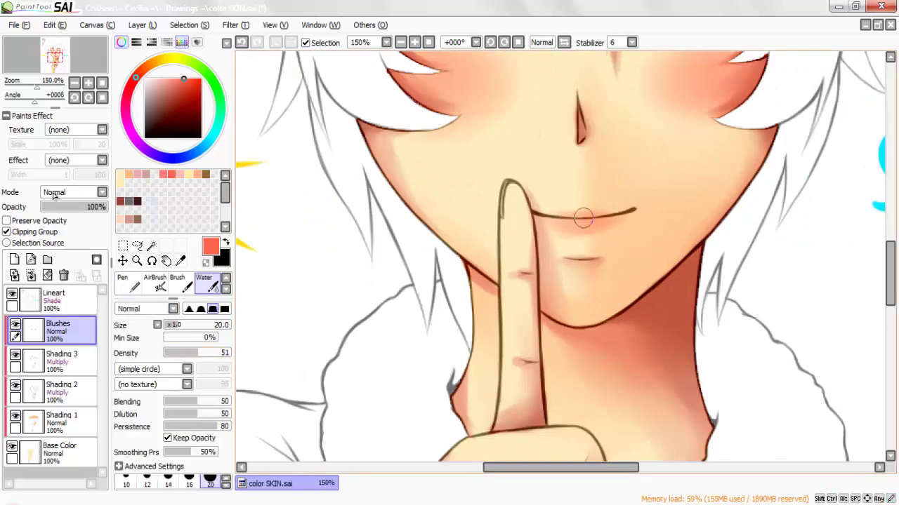
pyautogui.scroll(-3, 583, 217)
pyautogui.scroll(1, 582, 218)
pyautogui.press('e')
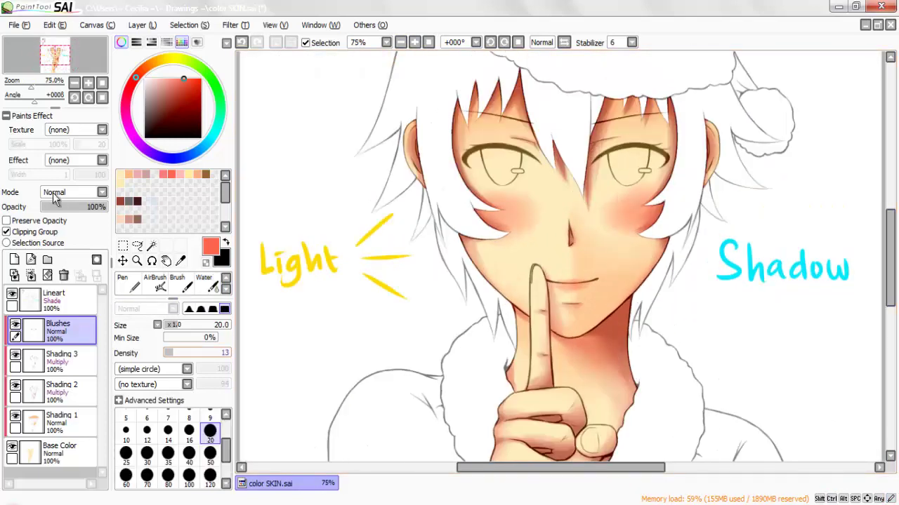
pyautogui.click(210, 456)
pyautogui.moveTo(574, 278); pyautogui.dragTo(591, 277)
# Airbrush short diagonal red-orange hatch lines over the blush on both cheeks at size 7
pyautogui.click(155, 283)
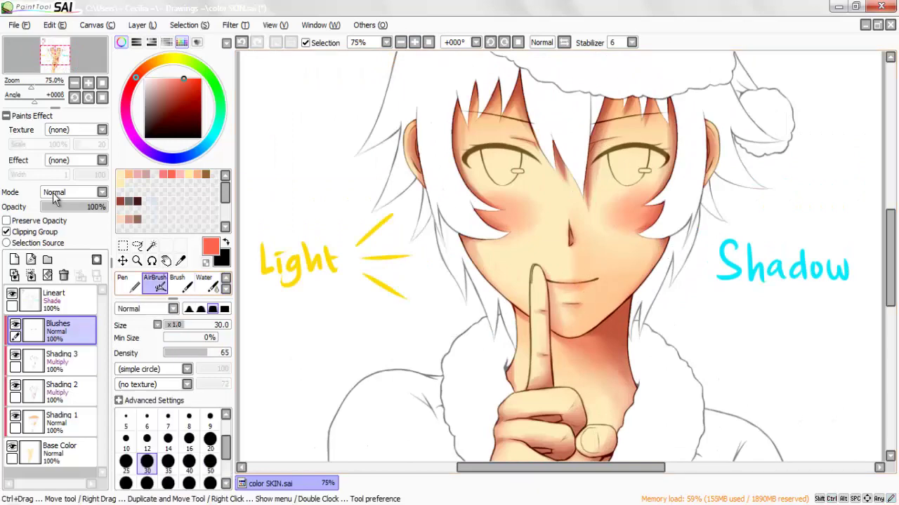
pyautogui.moveTo(225, 450); pyautogui.dragTo(225, 430)
pyautogui.click(168, 463)
pyautogui.click(415, 42)
pyautogui.click(415, 42)
pyautogui.moveTo(442, 158); pyautogui.dragTo(421, 180)
pyautogui.moveTo(472, 160); pyautogui.dragTo(437, 190)
pyautogui.moveTo(488, 162); pyautogui.dragTo(456, 192)
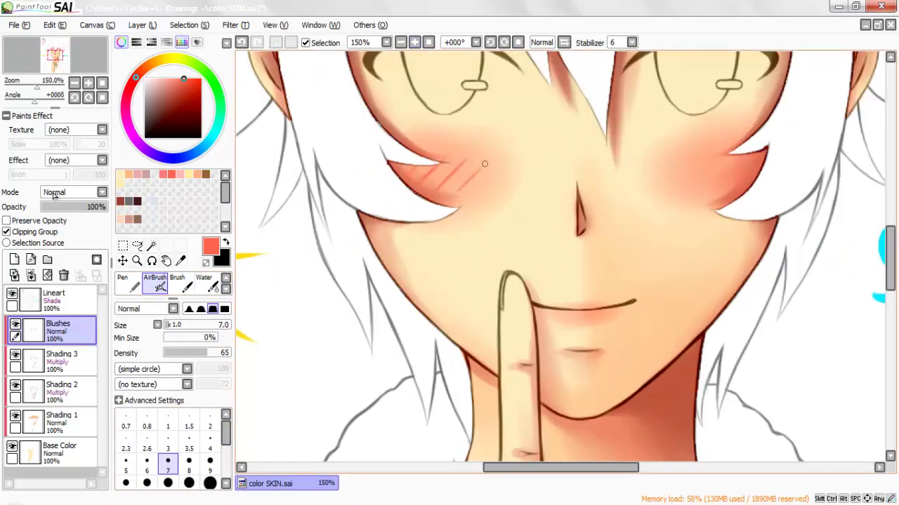
pyautogui.moveTo(706, 153); pyautogui.dragTo(679, 183)
pyautogui.moveTo(726, 153); pyautogui.dragTo(702, 187)
pyautogui.hotkey('ctrl', 'z')
pyautogui.hotkey('ctrl', 'z')
pyautogui.moveTo(705, 151); pyautogui.dragTo(679, 183)
pyautogui.moveTo(723, 158); pyautogui.dragTo(695, 195)
# Add a new layer above Blushes and name it Light 1
pyautogui.click(401, 42)
pyautogui.click(401, 42)
pyautogui.click(401, 42)
pyautogui.scroll(-3, 54, 197)
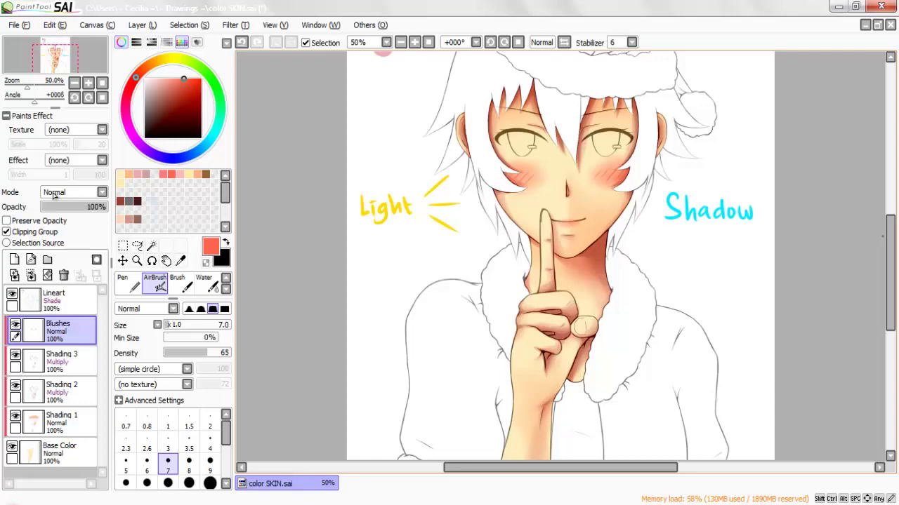
pyautogui.click(14, 259)
pyautogui.doubleClick(66, 330)
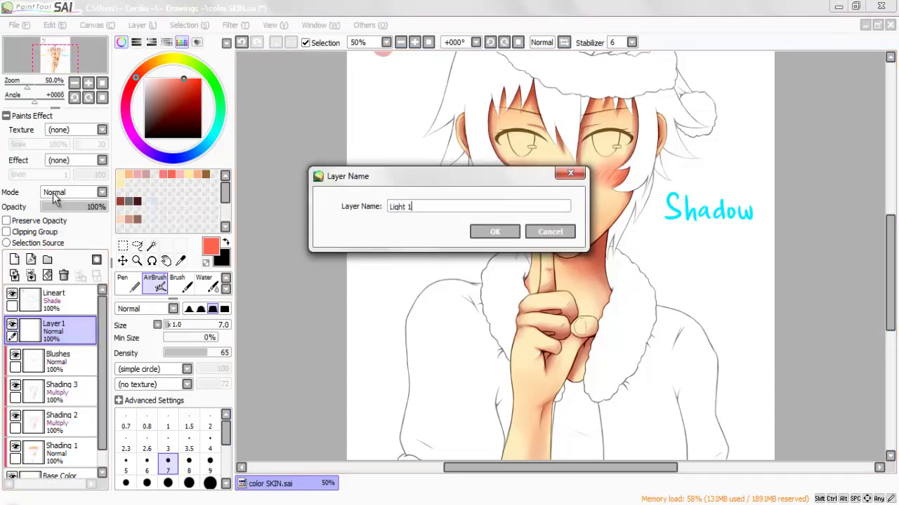
pyautogui.write('Light 1')
pyautogui.press('Return')
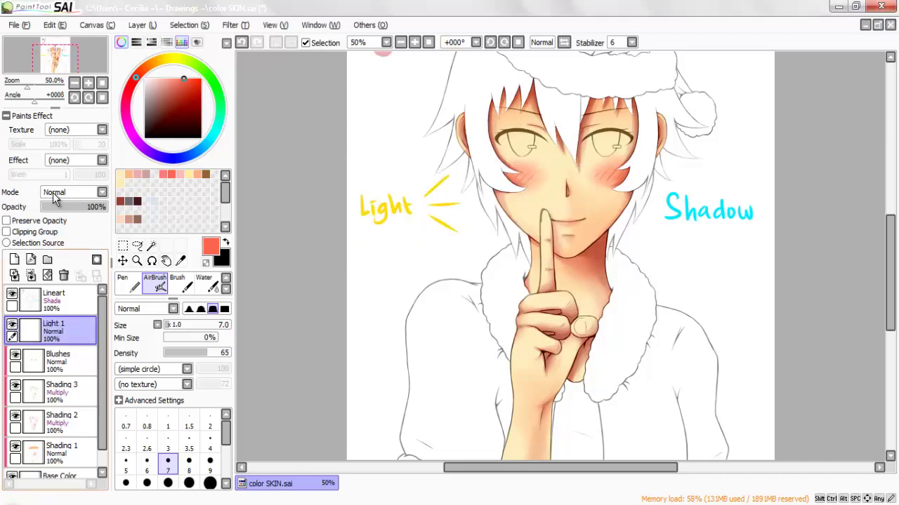
# Turn on Clipping Group for the Light 1 layer and set its blending mode to Luminosity
pyautogui.click(28, 232)
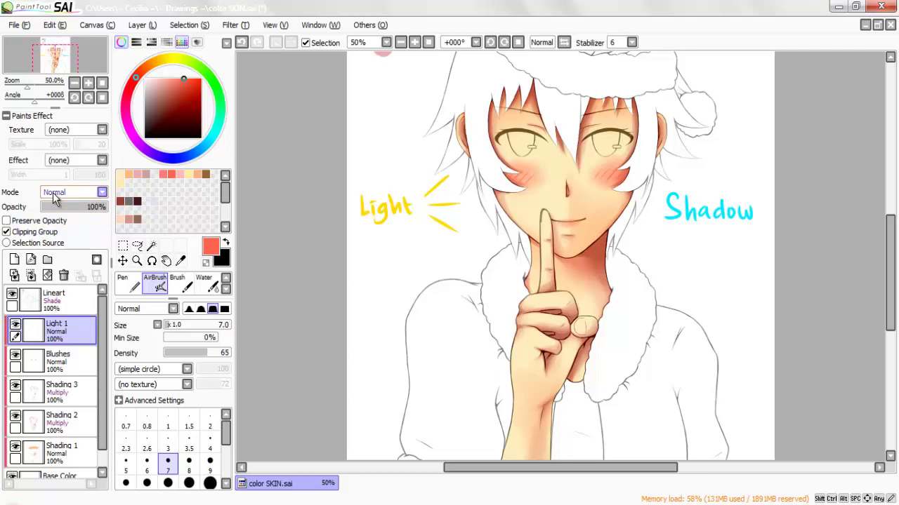
pyautogui.click(54, 199)
pyautogui.press('Down')
pyautogui.press('Down')
pyautogui.press('Down')
pyautogui.press('Down')
pyautogui.press('Return')
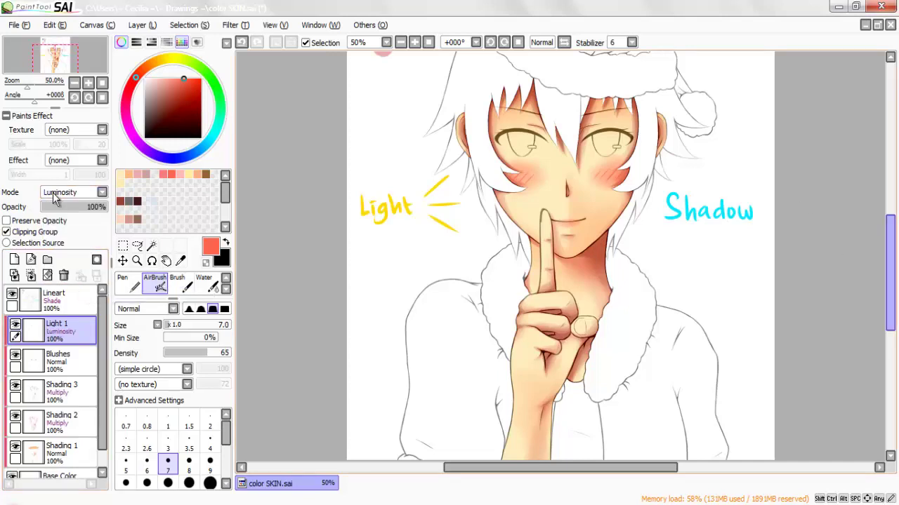
# Pick the pale blue from the canvas palette and paint a thin highlight along the jaw and chin with the Marker at size 14
pyautogui.moveTo(890, 274); pyautogui.dragTo(890, 250)
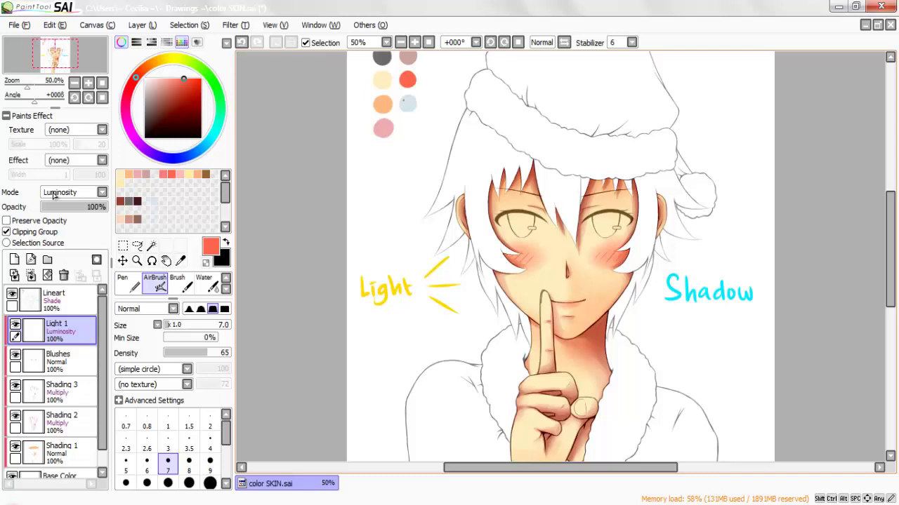
pyautogui.scroll(-1, 172, 283)
pyautogui.click(128, 283)
pyautogui.rightClick(407, 104)
pyautogui.click(168, 469)
pyautogui.scroll(2, 561, 256)
pyautogui.moveTo(890, 249); pyautogui.dragTo(891, 279)
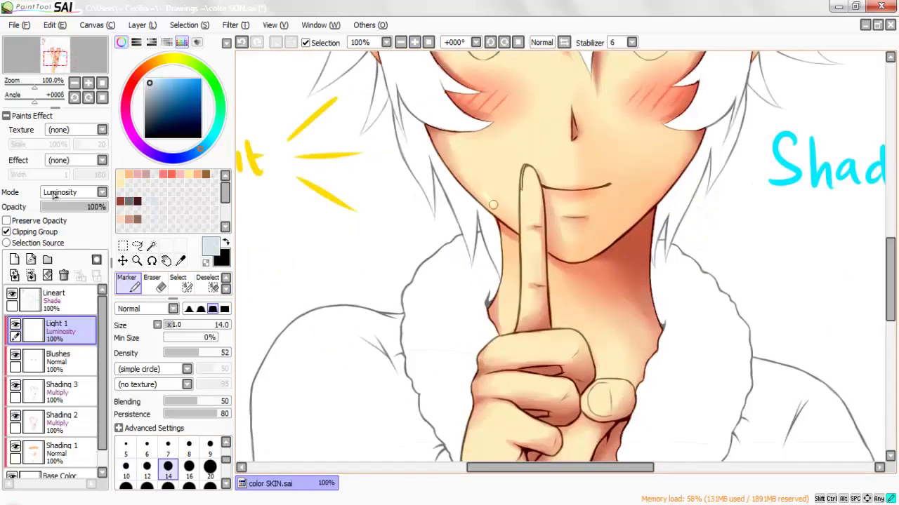
pyautogui.moveTo(480, 196); pyautogui.dragTo(506, 221)
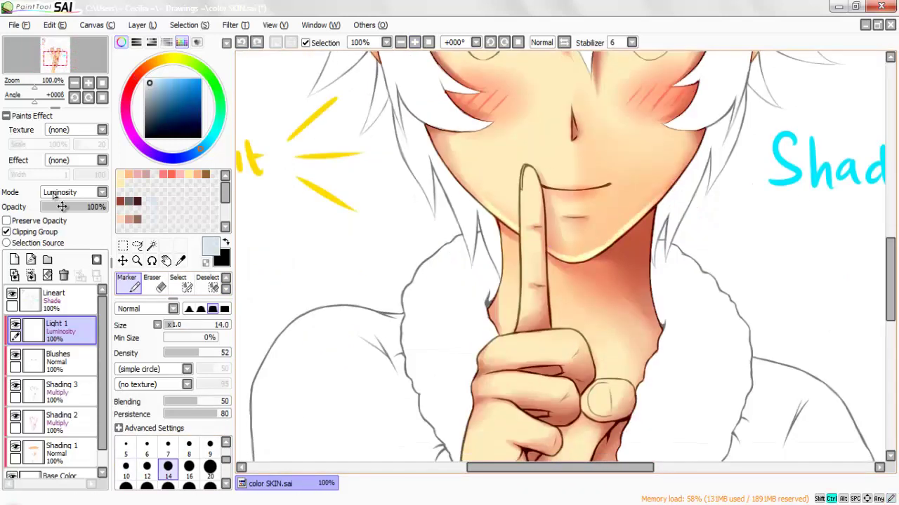
pyautogui.hotkey('ctrl', 'z')
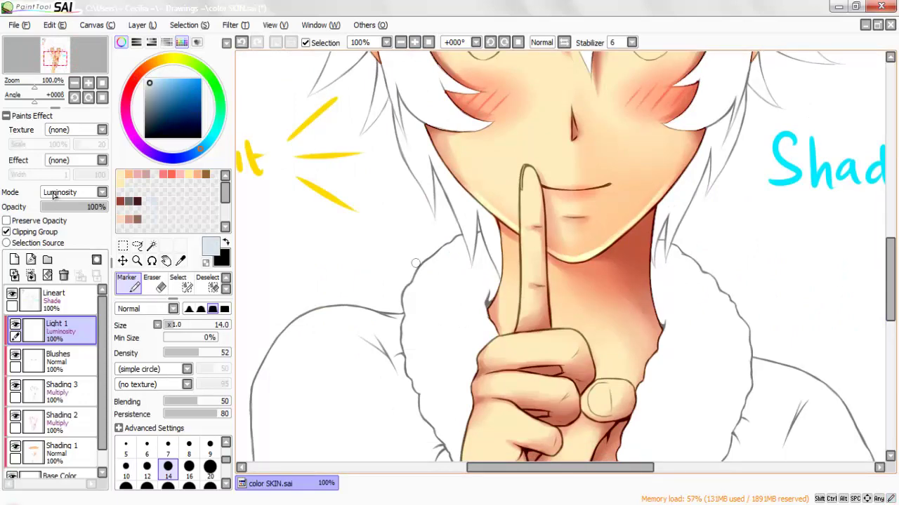
# Dab small round highlights beside the blushes on both cheeks with the Marker, reducing the brush to size 8 for the smaller dots
pyautogui.scroll(2, 527, 284)
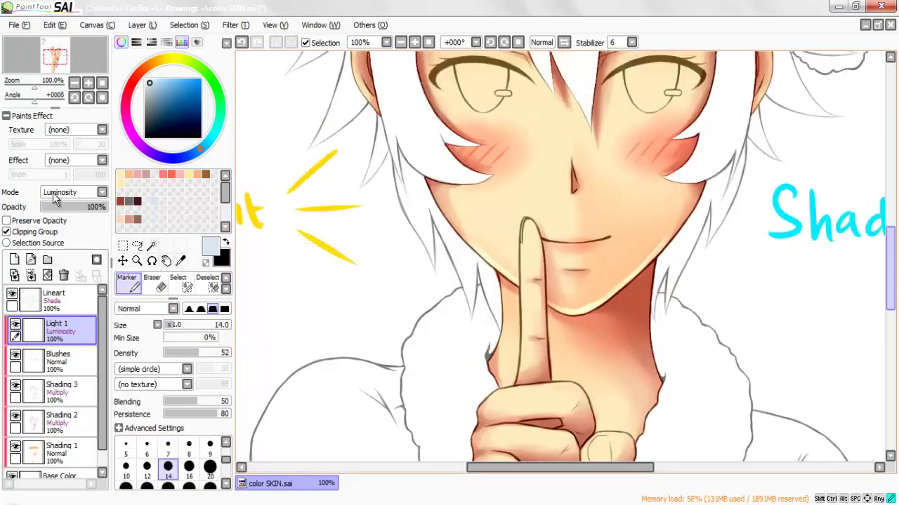
pyautogui.scroll(1, 452, 143)
pyautogui.hotkey('ctrl', 'z')
pyautogui.moveTo(460, 139); pyautogui.dragTo(466, 149)
pyautogui.hotkey('ctrl', 'z')
pyautogui.press('[')
pyautogui.press('[')
pyautogui.press('[')
pyautogui.press('[')
pyautogui.press('[')
pyautogui.press(']')
pyautogui.press(']')
pyautogui.press(']')
pyautogui.press(']')
pyautogui.press(']')
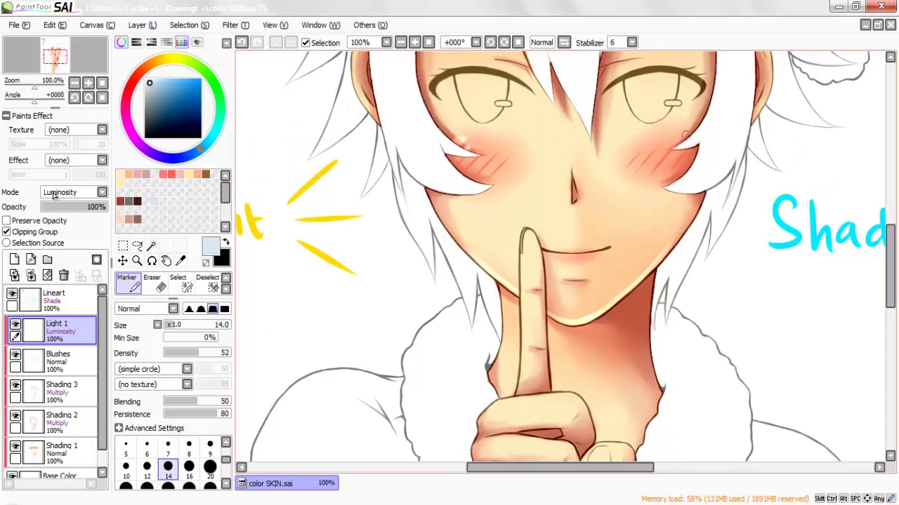
pyautogui.press('[')
pyautogui.press('[')
pyautogui.press('[')
pyautogui.press('[')
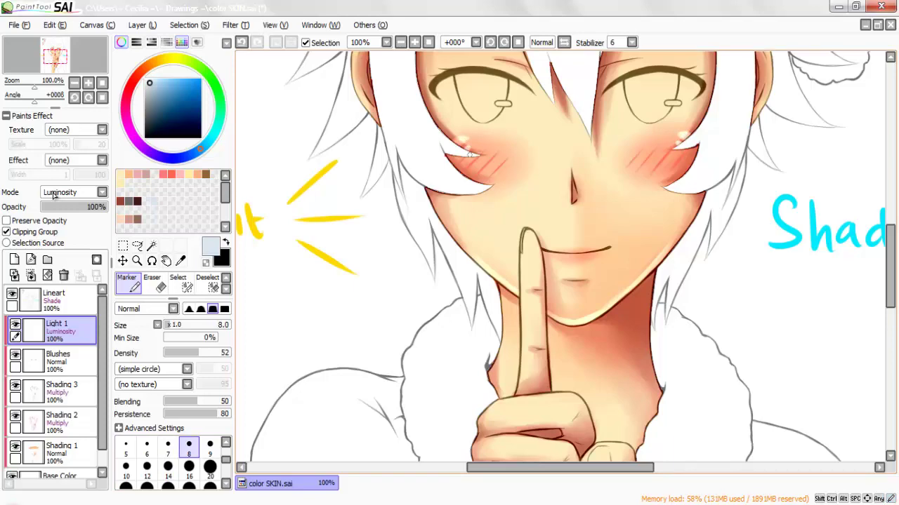
# Paint a small highlight on the lower lip just under the mouth line with the Marker at size 7
pyautogui.press(']')
pyautogui.press(']')
pyautogui.press('[')
pyautogui.press('[')
pyautogui.press('[')
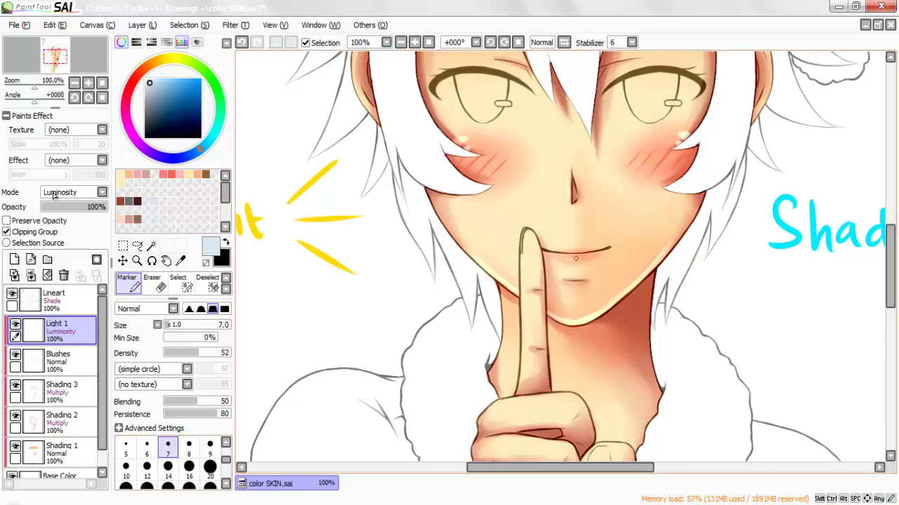
# Paint highlights on the ears with the Marker at size 10
pyautogui.scroll(3, 839, 262)
pyautogui.press(']')
pyautogui.press(']')
pyautogui.press(']')
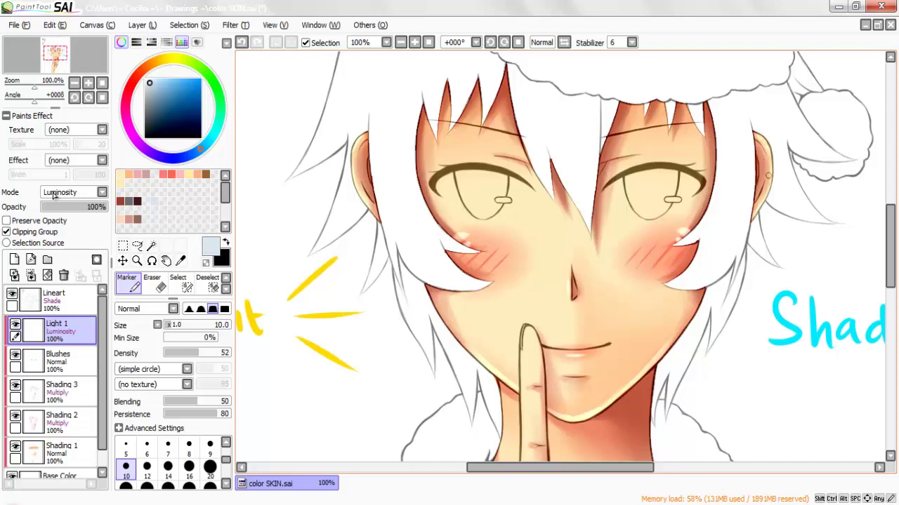
# Paint thin highlights on the fingers and knuckles and along both outer edges of the hand with the Marker at size 10
pyautogui.scroll(-8, 379, 174)
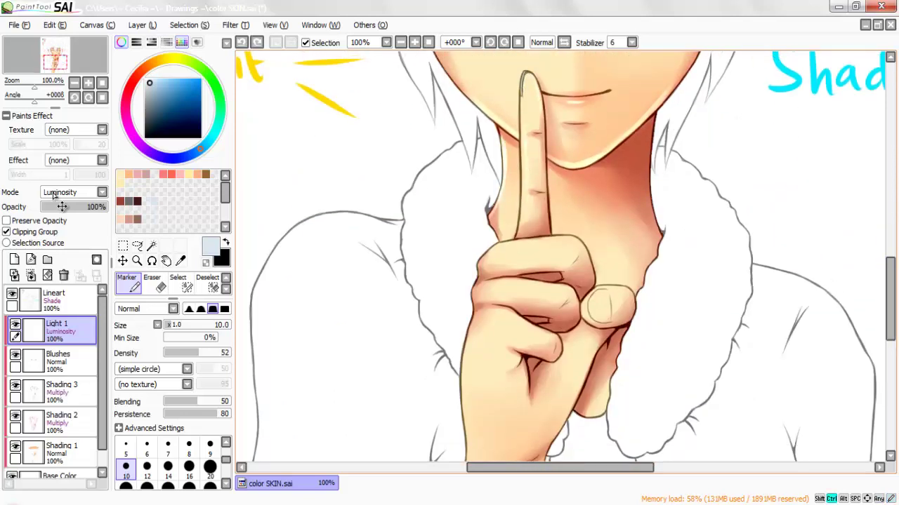
pyautogui.hotkey('ctrl', 'z')
pyautogui.scroll(-5, 572, 281)
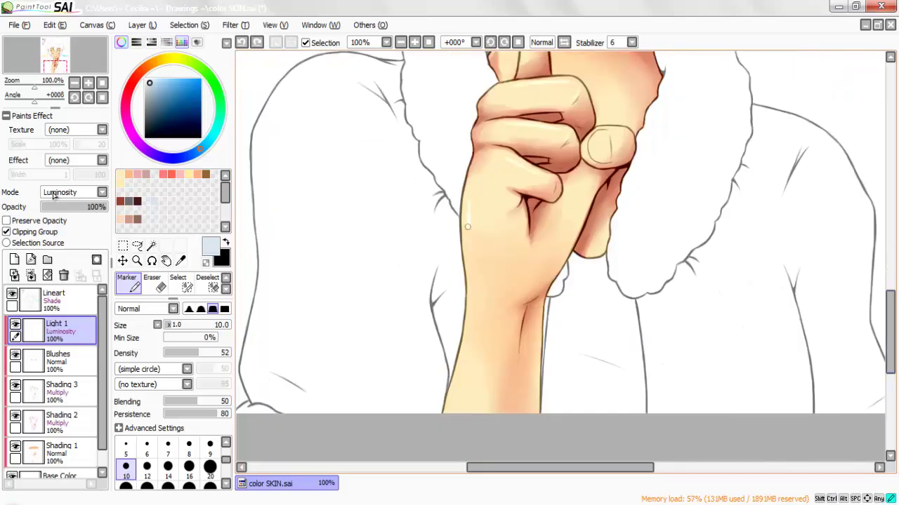
pyautogui.hotkey('ctrl', 'z')
pyautogui.moveTo(555, 274); pyautogui.dragTo(582, 219)
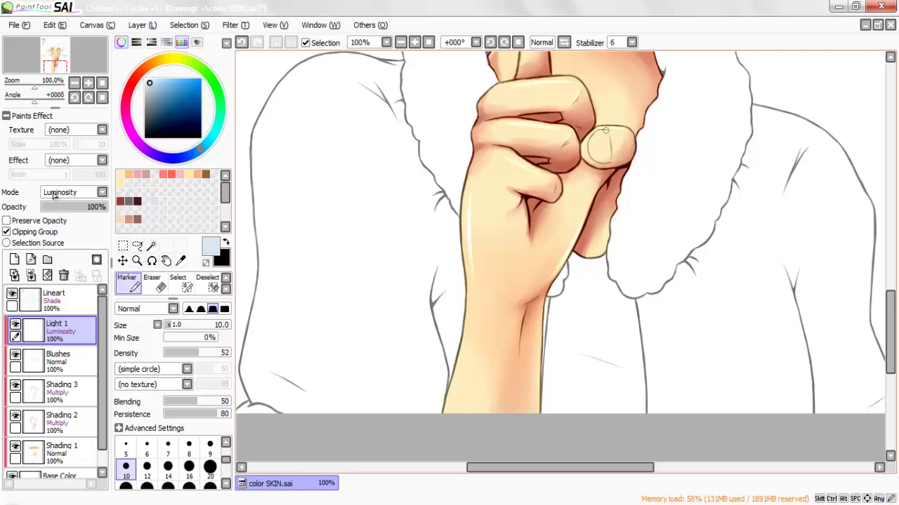
# Fill the thumbnail with the pale highlight color and paint a thin highlight down the light-facing edge of the forearm
pyautogui.moveTo(605, 131)
pyautogui.mouseDown()
pyautogui.moveTo(596, 150)
pyautogui.moveTo(605, 159)
pyautogui.moveTo(600, 152)
pyautogui.mouseUp()
pyautogui.hotkey('ctrl', 'z')
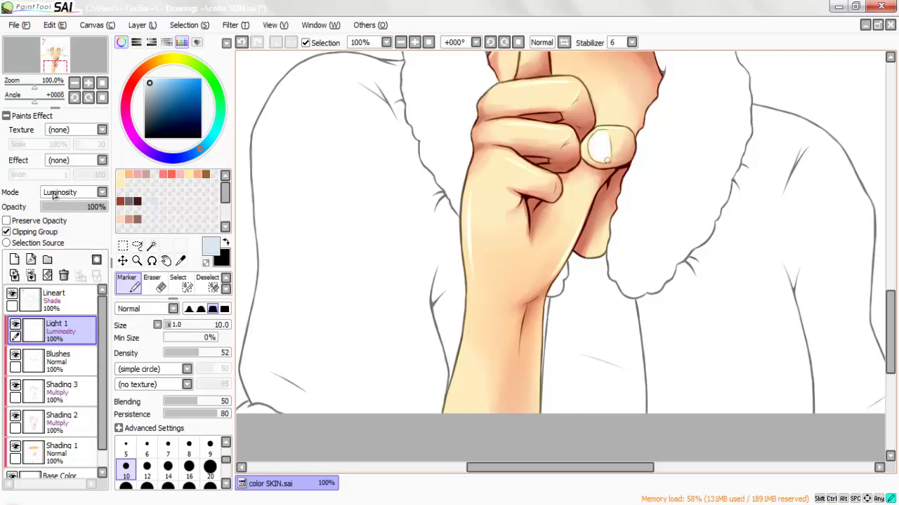
pyautogui.moveTo(466, 350); pyautogui.dragTo(455, 425)
pyautogui.hotkey('ctrl', 'z')
pyautogui.hotkey('ctrl', 'z')
pyautogui.moveTo(472, 345); pyautogui.dragTo(462, 412)
pyautogui.click(401, 42)
pyautogui.click(401, 42)
pyautogui.moveTo(890, 279)
pyautogui.mouseDown()
pyautogui.moveTo(890, 223)
pyautogui.moveTo(890, 234)
pyautogui.mouseUp()
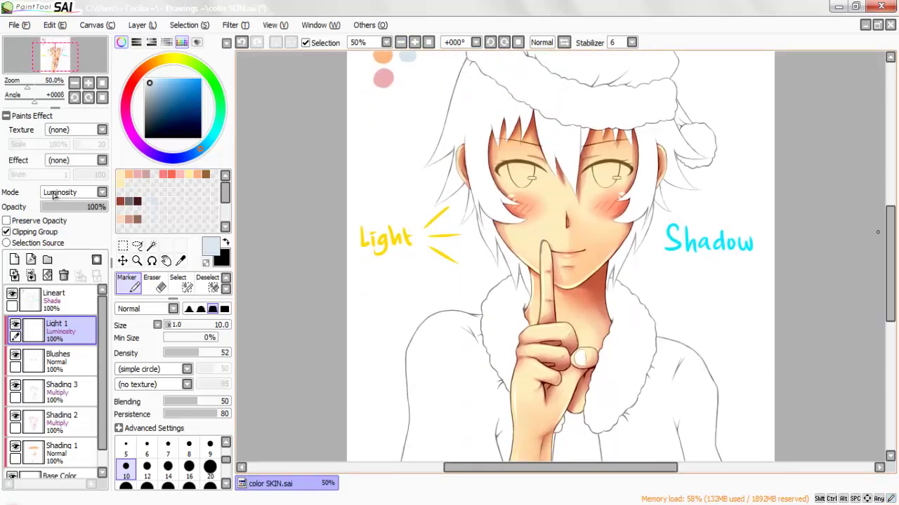
# Add a new layer above Light 1, name it Light 2 and turn on Clipping Group for it
pyautogui.click(14, 259)
pyautogui.doubleClick(52, 325)
pyautogui.write('Light 2')
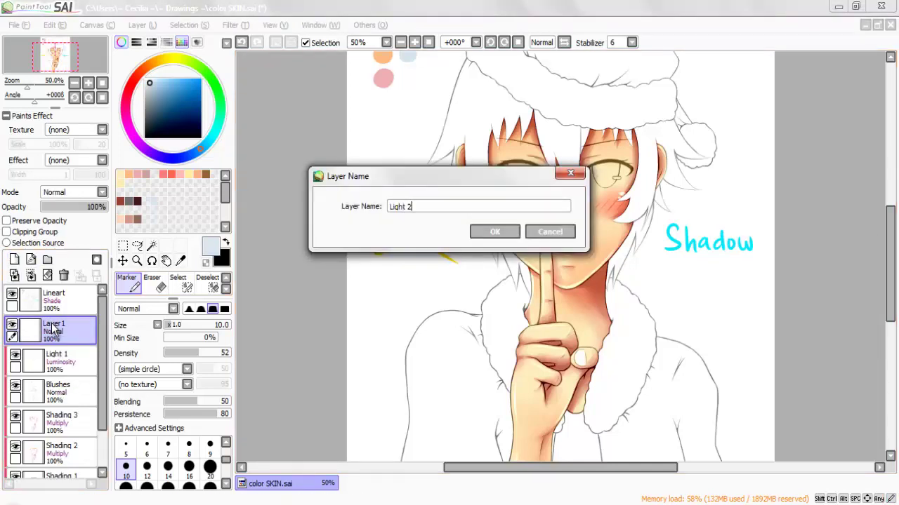
pyautogui.press('Return')
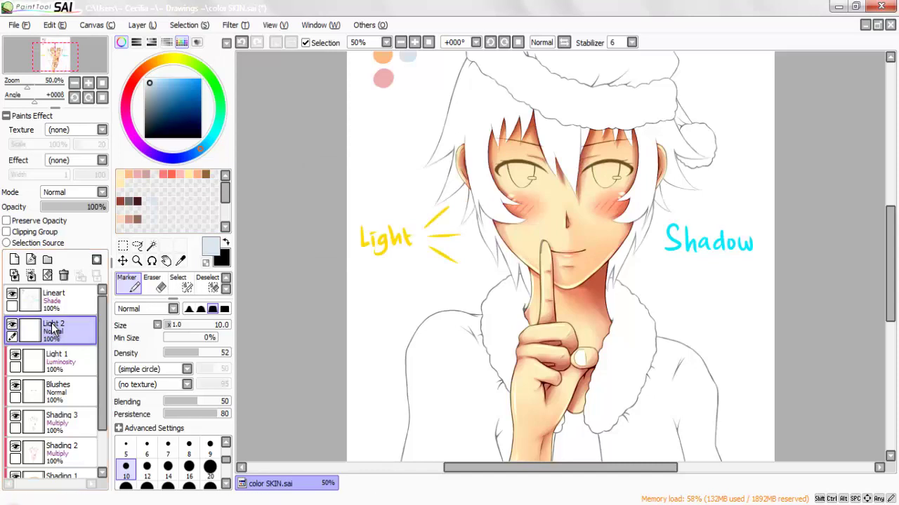
pyautogui.click(7, 231)
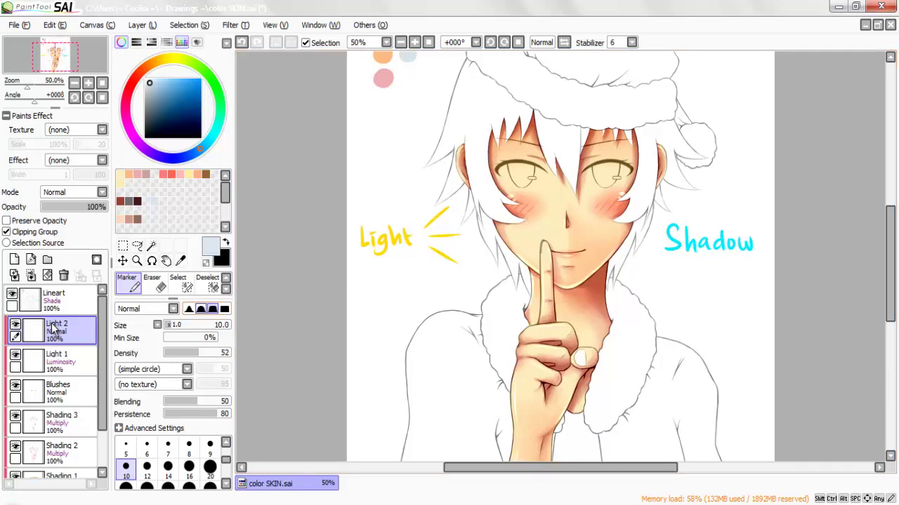
# Switch to the Water brush and set its size to 120
pyautogui.click(226, 278)
pyautogui.click(207, 283)
pyautogui.click(225, 486)
pyautogui.click(225, 486)
pyautogui.click(209, 482)
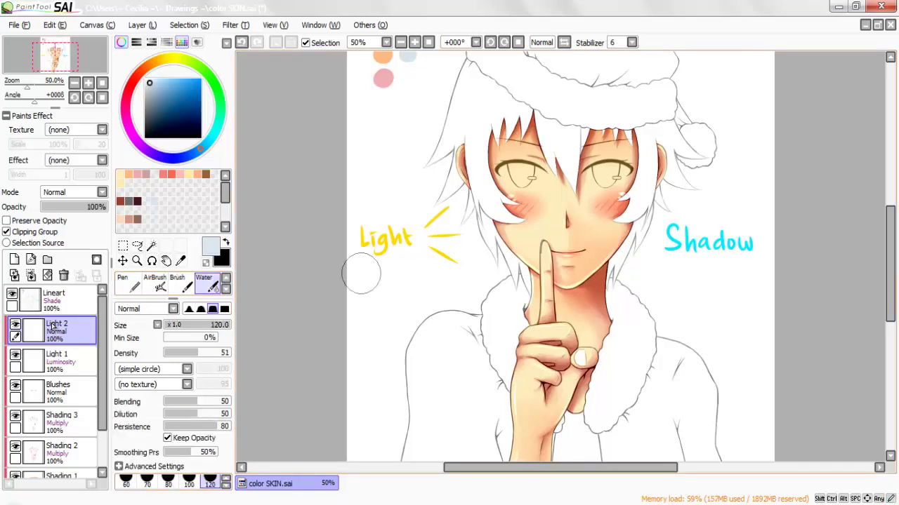
pyautogui.press(']')
pyautogui.press(']')
pyautogui.press(']')
pyautogui.press(']')
pyautogui.press(']')
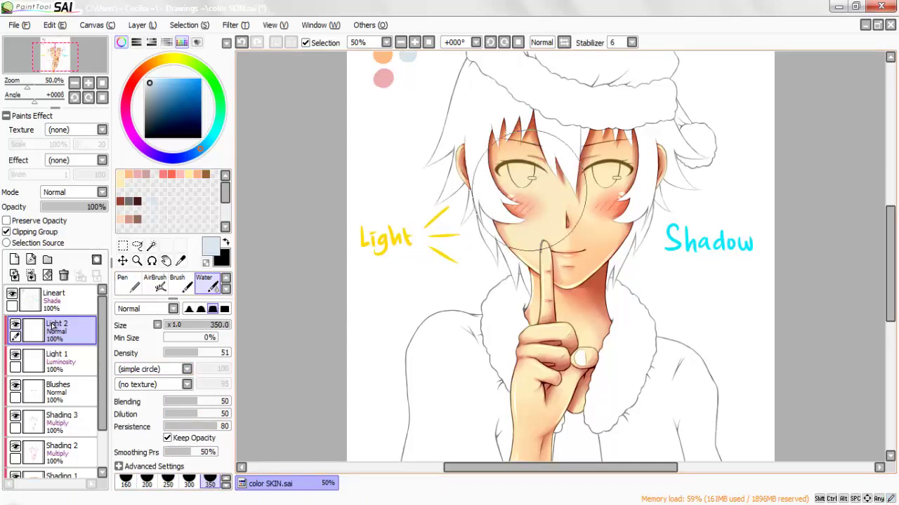
pyautogui.scroll(-3, 686, 259)
# Paint soft pale blue light along the edges of the face and neck with the Water brush at size 35
pyautogui.click(225, 478)
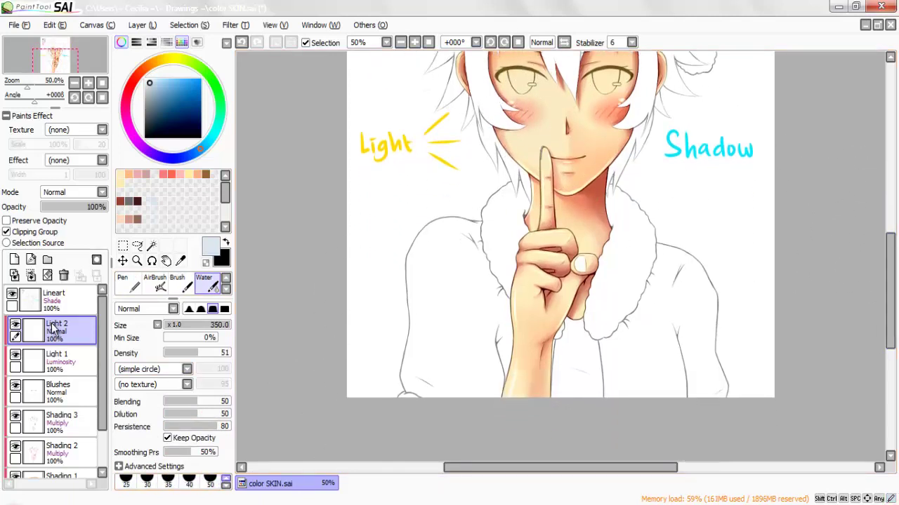
pyautogui.click(225, 478)
pyautogui.click(210, 482)
pyautogui.click(414, 42)
pyautogui.click(414, 42)
pyautogui.moveTo(891, 295); pyautogui.dragTo(890, 259)
pyautogui.scroll(-1, 426, 174)
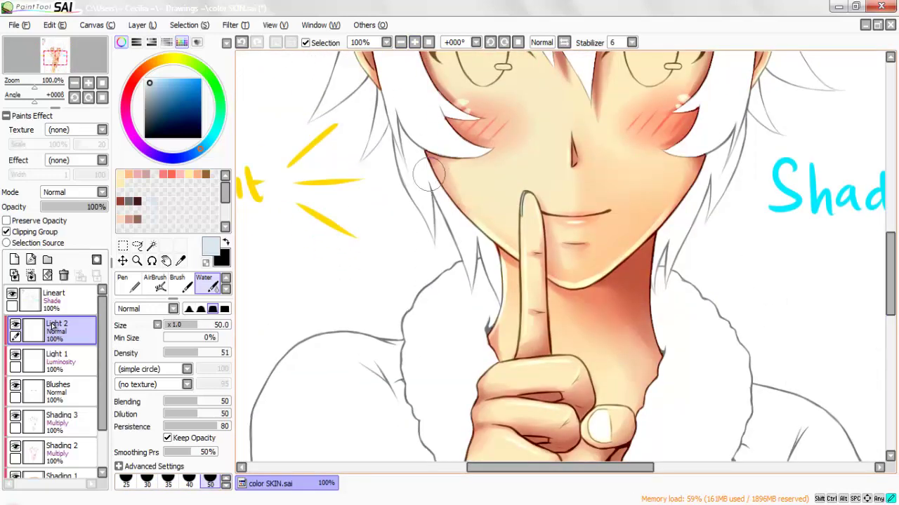
pyautogui.press('[')
pyautogui.press('[')
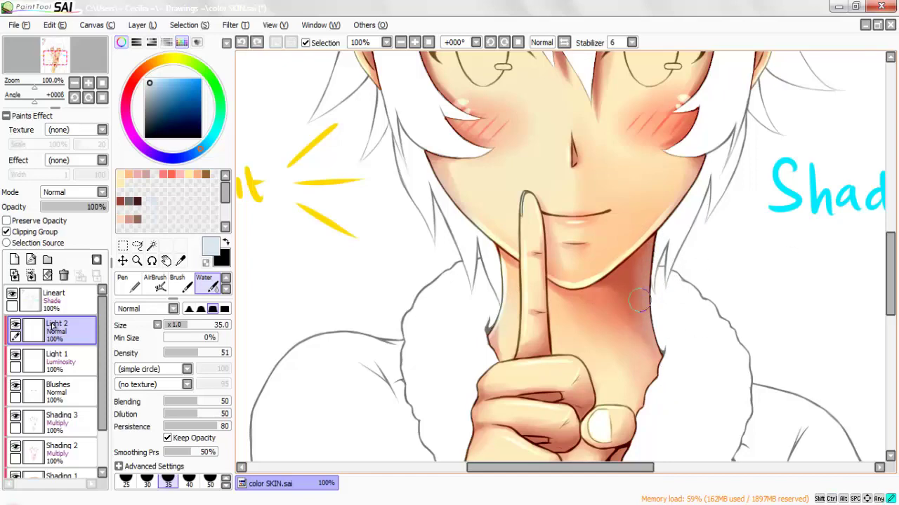
# Paint soft pale blue light along the edges of the hand and forearm with the Water brush at size 35
pyautogui.scroll(-3, 866, 270)
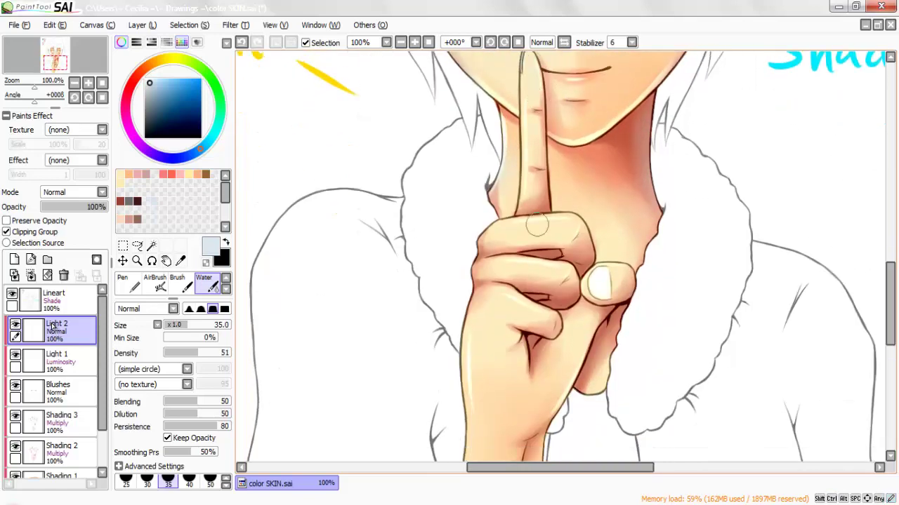
pyautogui.scroll(-3, 867, 280)
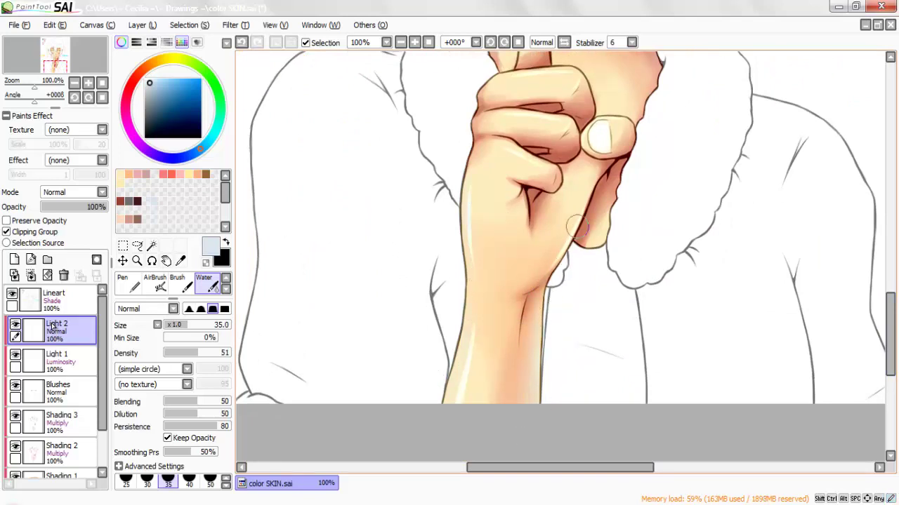
pyautogui.press('-')
pyautogui.click(400, 42)
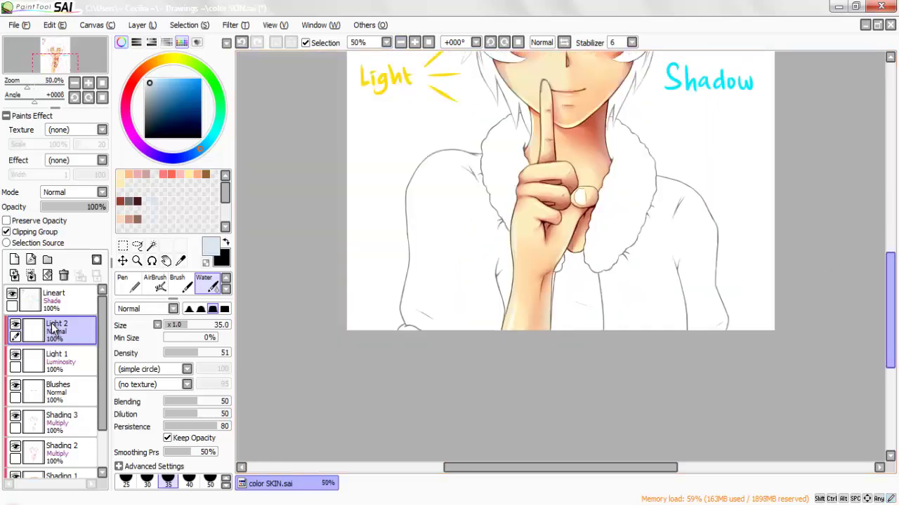
pyautogui.moveTo(890, 310); pyautogui.dragTo(890, 271)
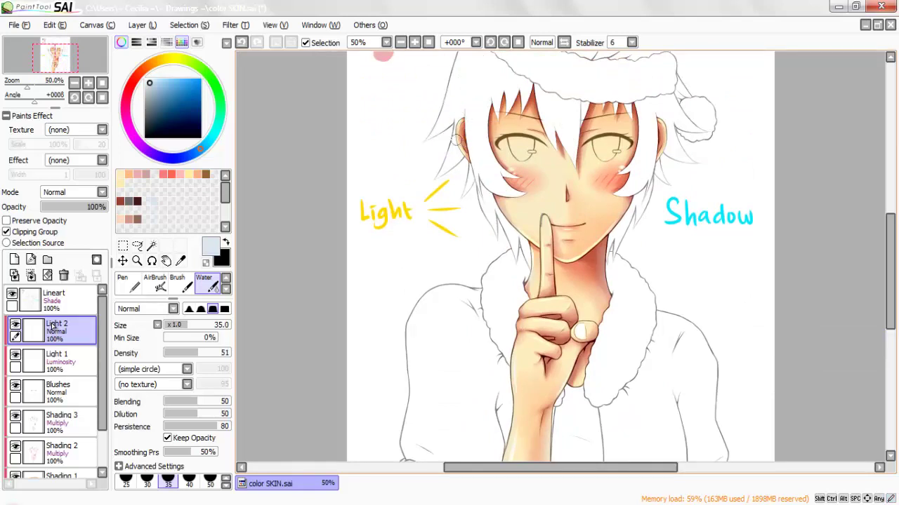
pyautogui.press('-')
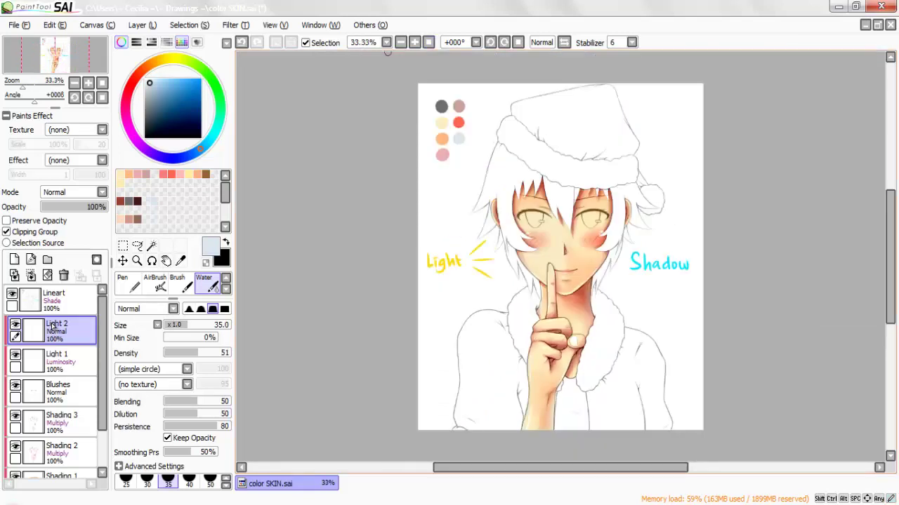